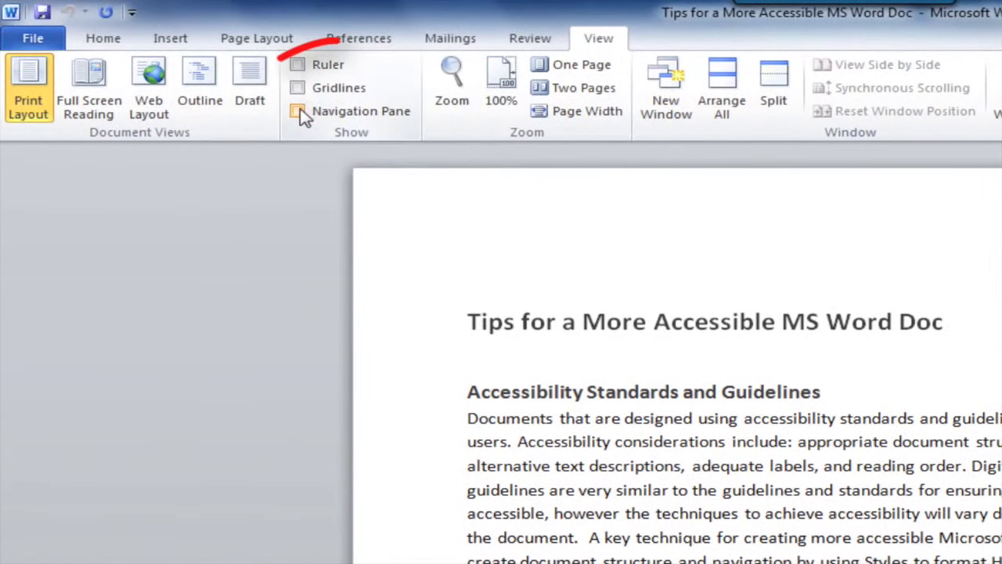
{"action": "left_click", "coordinate": [302, 115]}
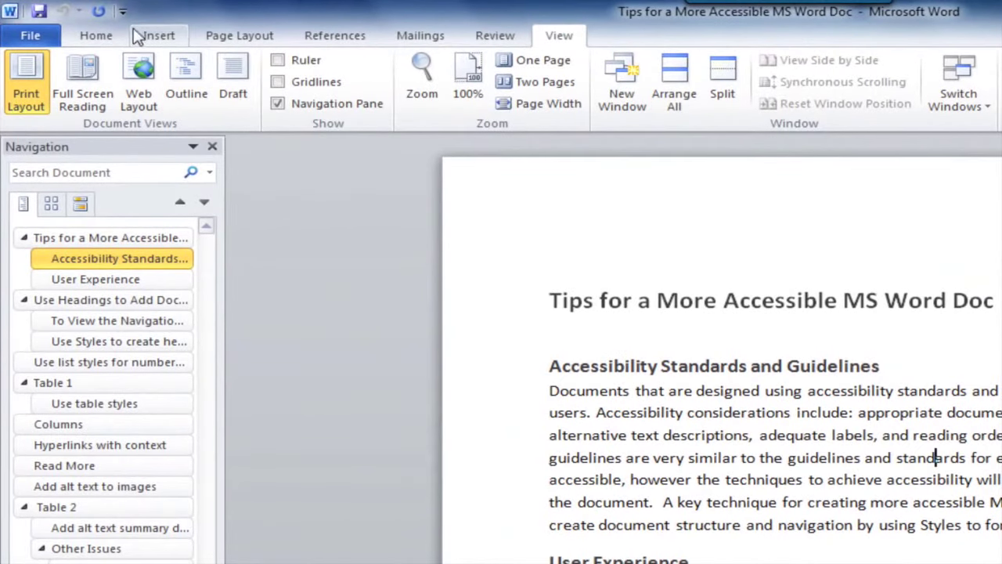
Step: Show the Home tab Styles group with the cursor in the title, revealing Heading 1
{"action": "left_click", "coordinate": [101, 37]}
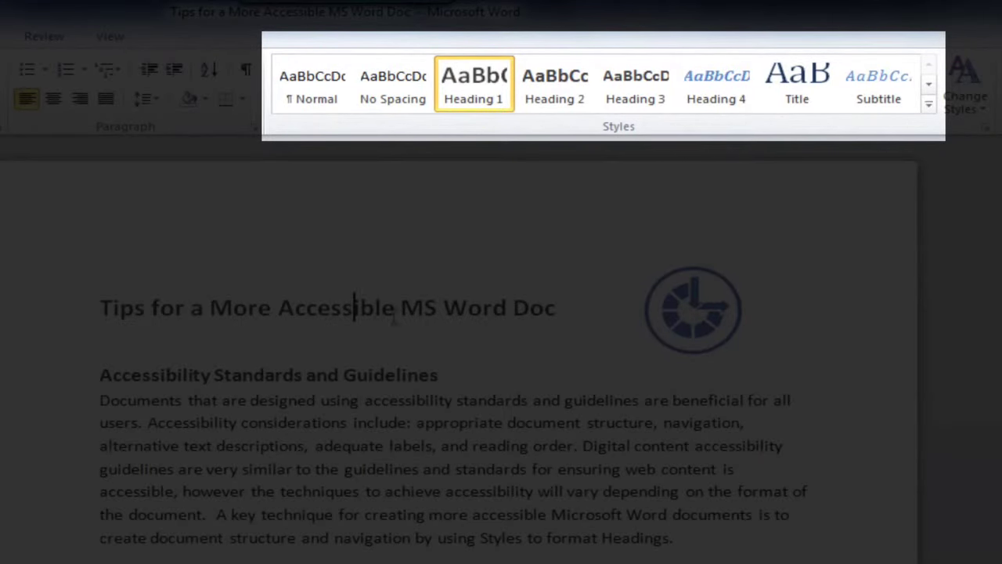
{"action": "left_click", "coordinate": [374, 307]}
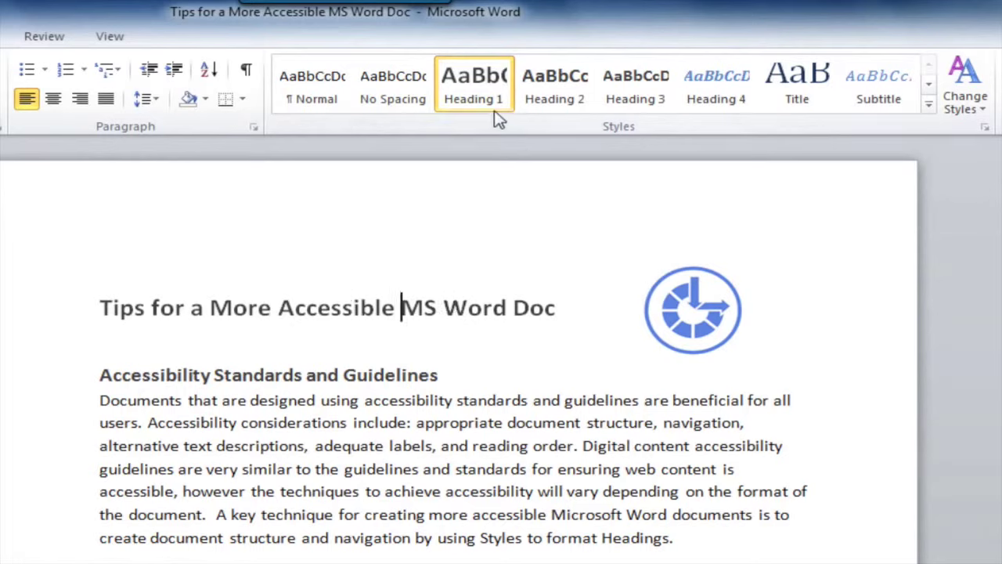
{"action": "right_click", "coordinate": [489, 99]}
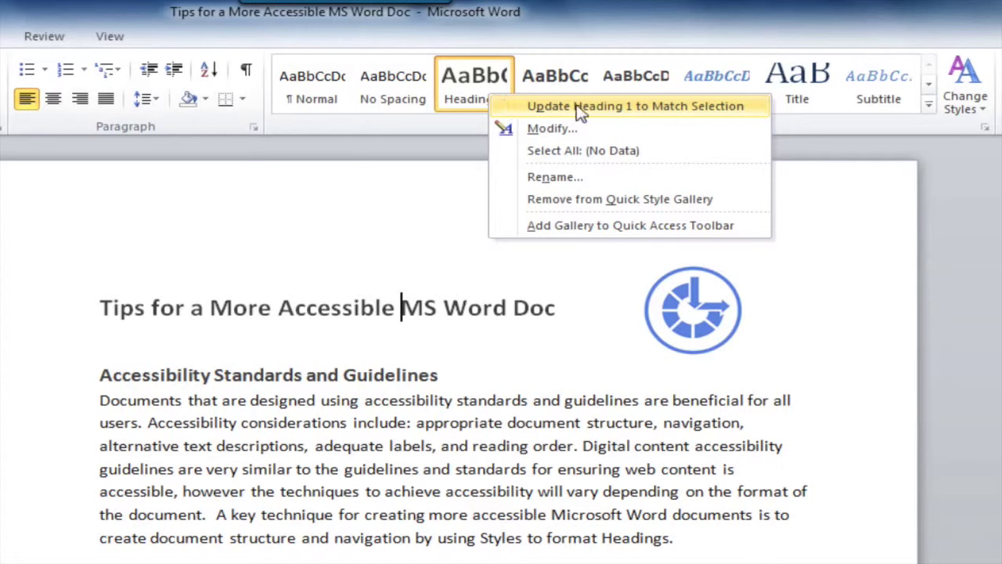
{"action": "left_click", "coordinate": [626, 130]}
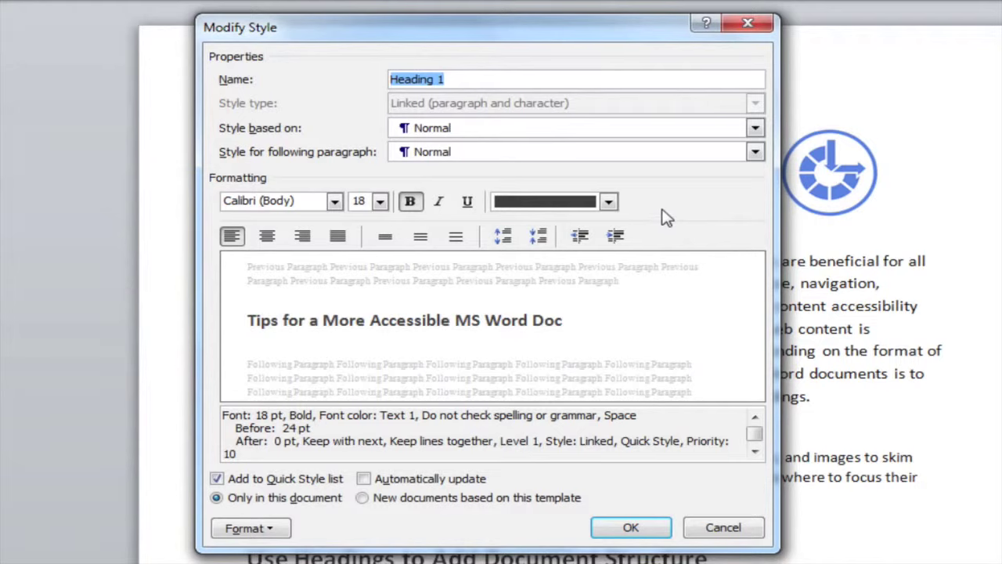
{"action": "left_click", "coordinate": [630, 526]}
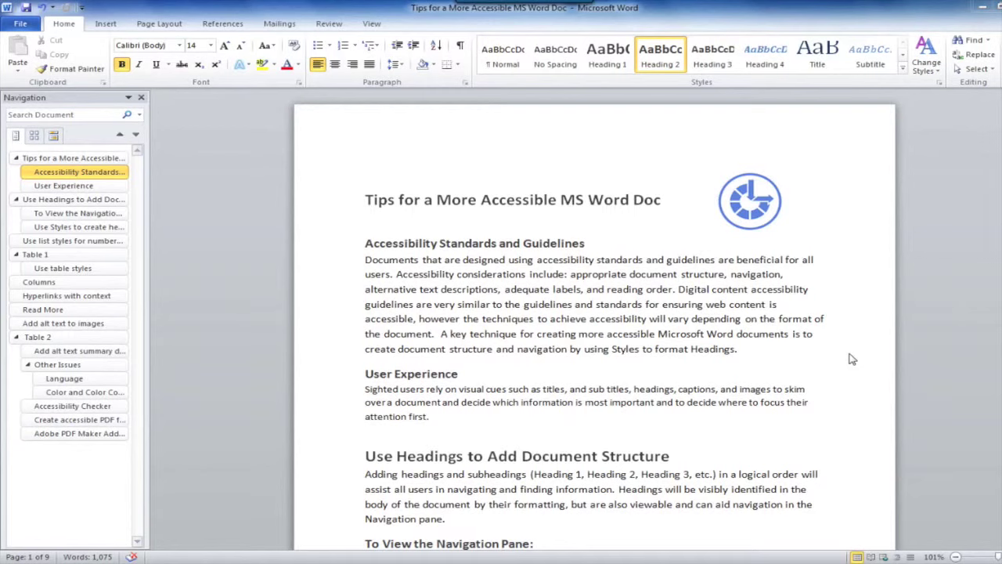
Step: Jump to the list-styles section and select the bulleted items Lists, Tables and Hyperlinks
{"action": "left_click", "coordinate": [110, 243]}
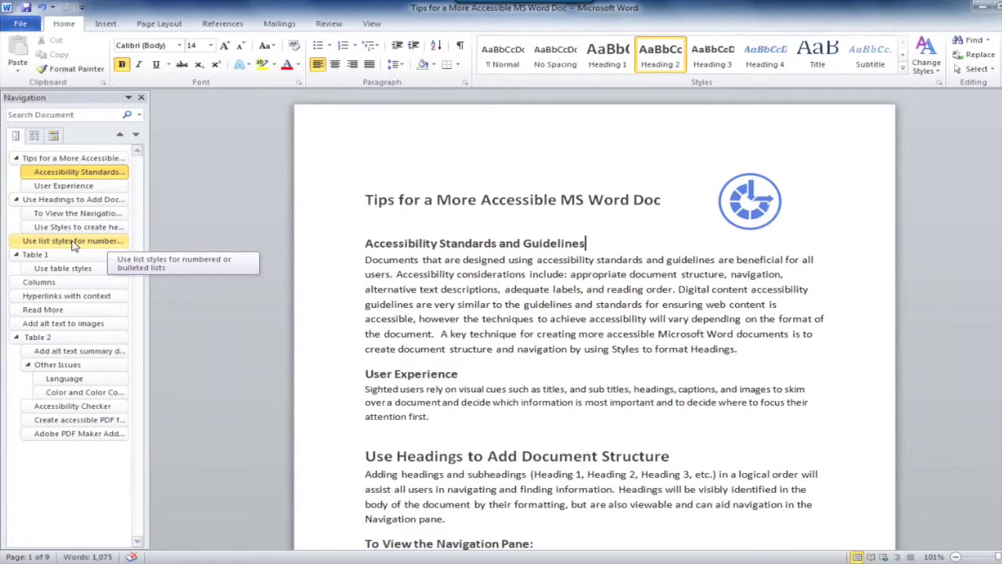
{"action": "left_click", "coordinate": [72, 244]}
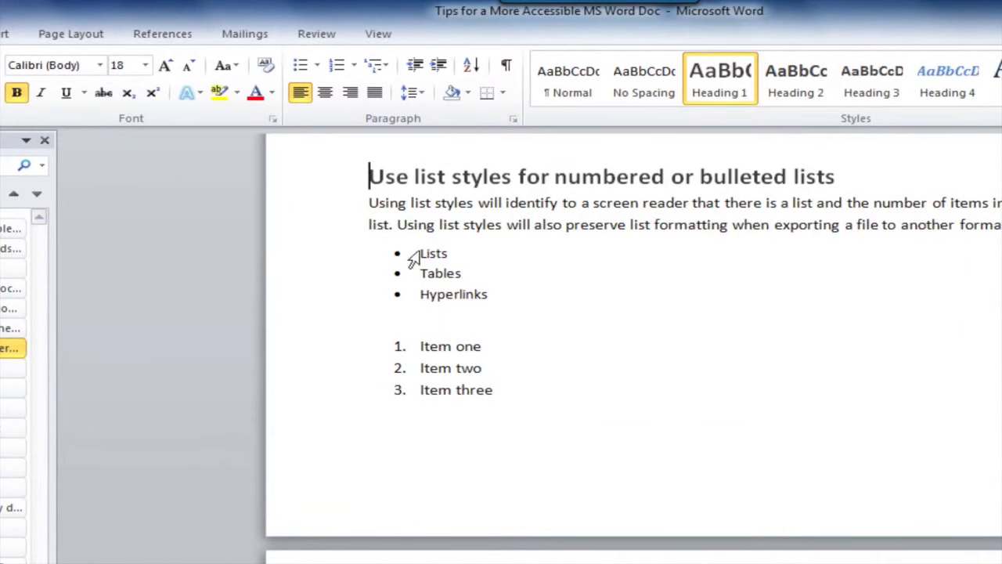
{"action": "left_click_drag", "start_coordinate": [415, 254], "coordinate": [461, 300]}
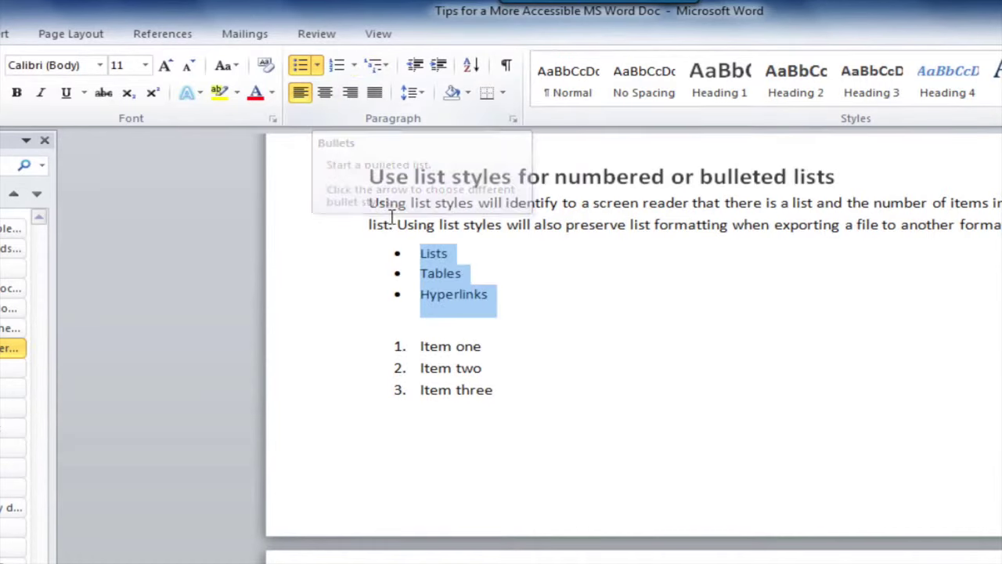
Step: Select the numbered items Item one to Item three and view the Numbering formats
{"action": "left_click", "coordinate": [441, 346]}
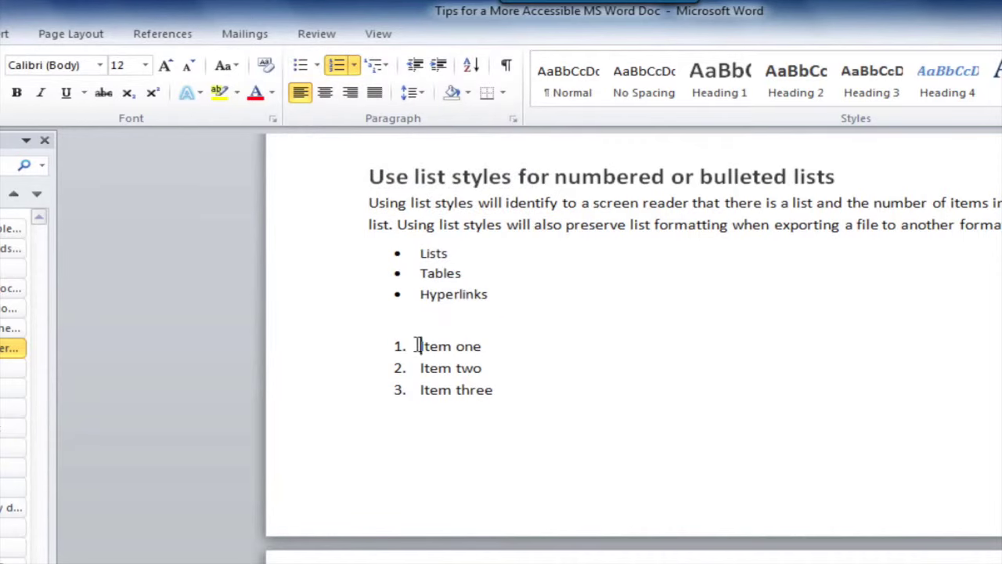
{"action": "left_click_drag", "start_coordinate": [420, 346], "coordinate": [494, 386]}
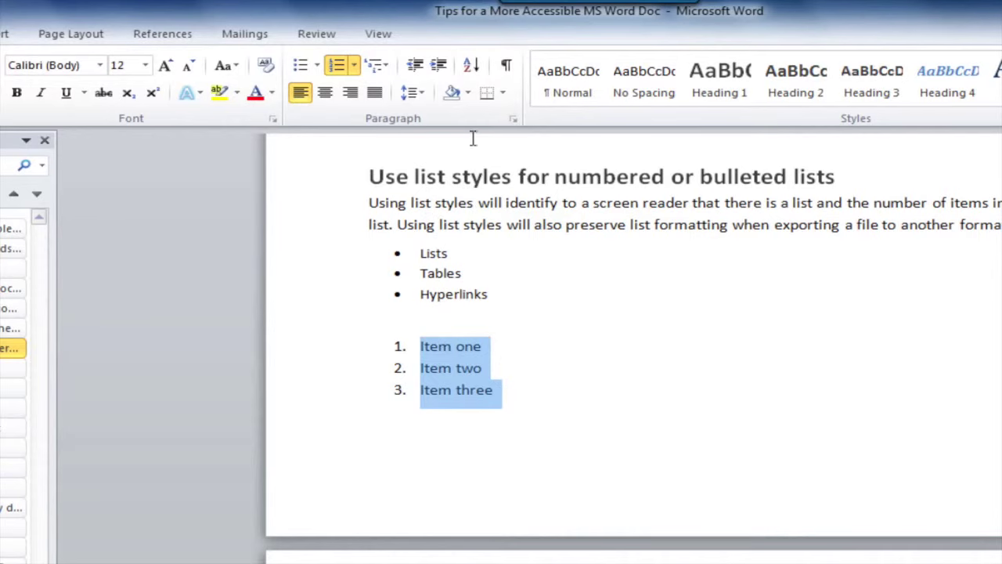
{"action": "left_click", "coordinate": [354, 65]}
Step: Set Table 1's header row to repeat as a header row on every page
{"action": "left_click", "coordinate": [437, 345]}
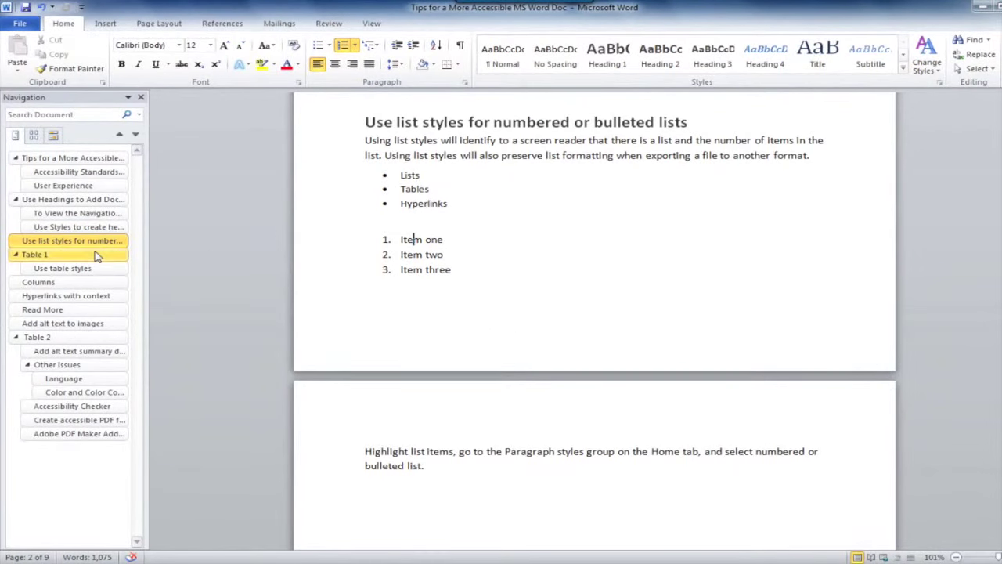
{"action": "left_click", "coordinate": [96, 256]}
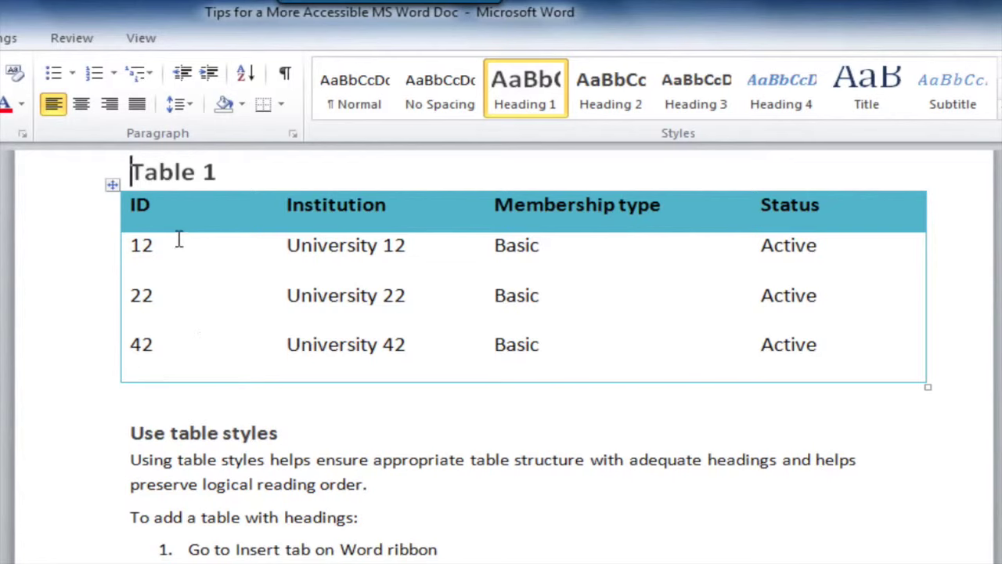
{"action": "left_click", "coordinate": [208, 205]}
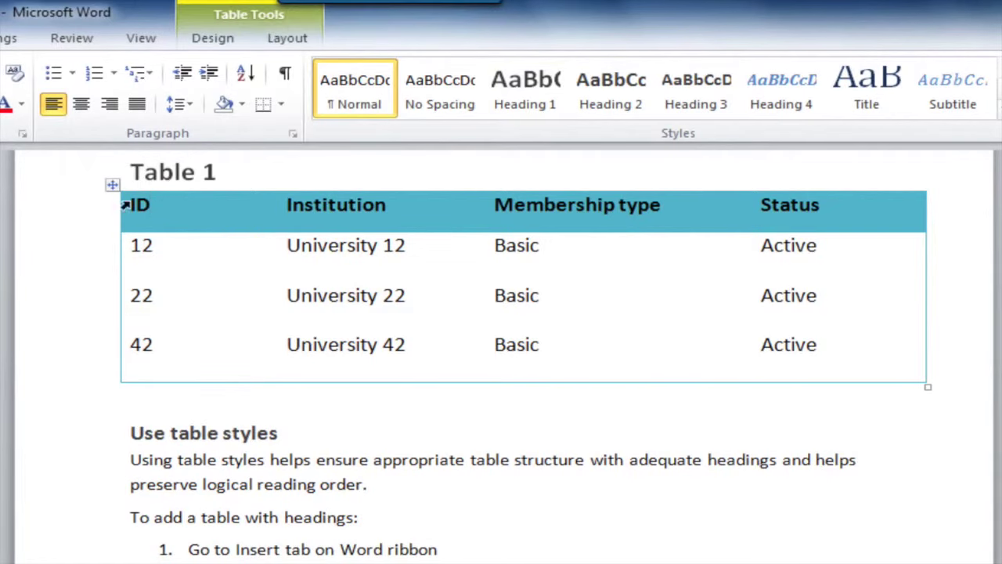
{"action": "left_click_drag", "start_coordinate": [152, 203], "coordinate": [787, 207]}
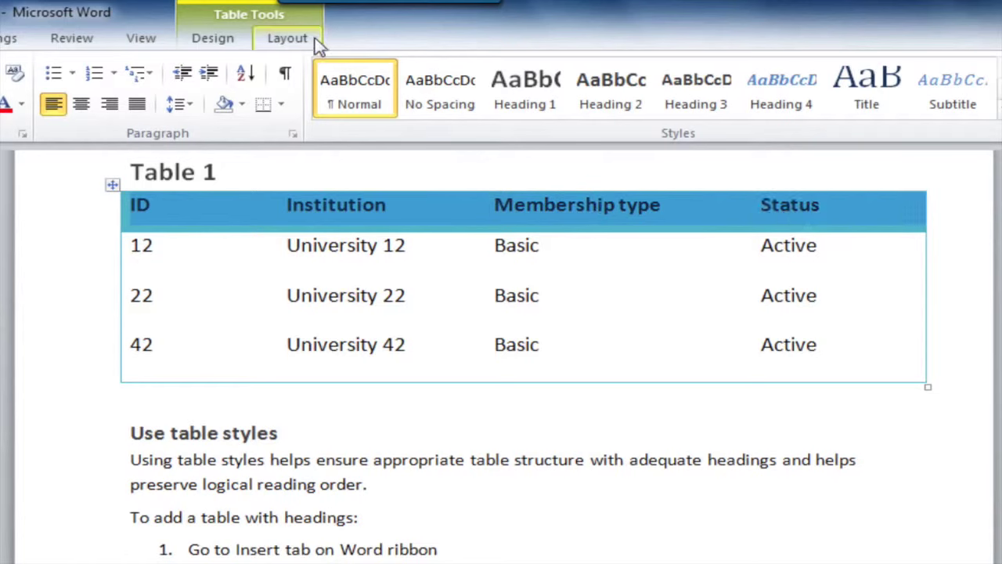
{"action": "left_click", "coordinate": [288, 38]}
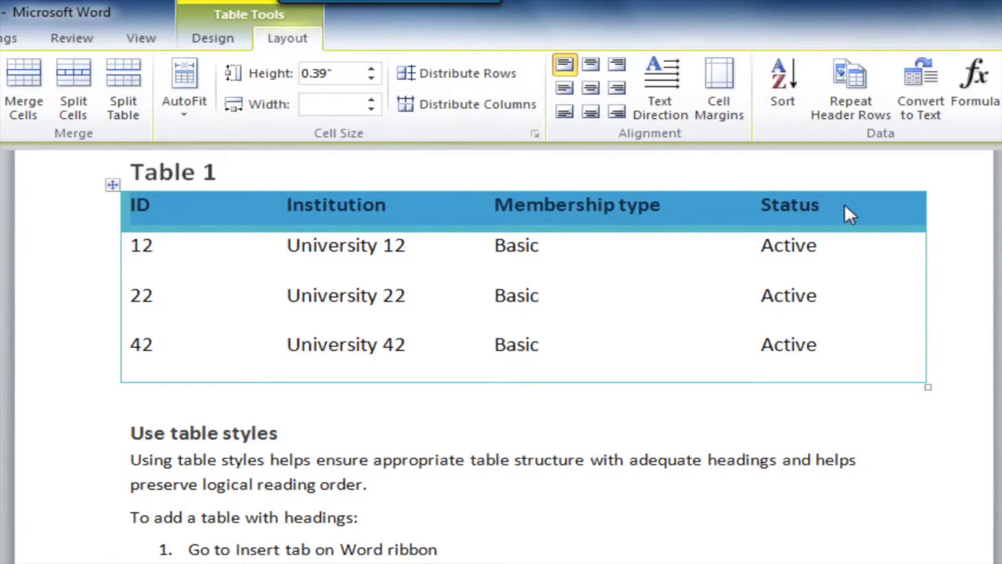
{"action": "left_click", "coordinate": [850, 107]}
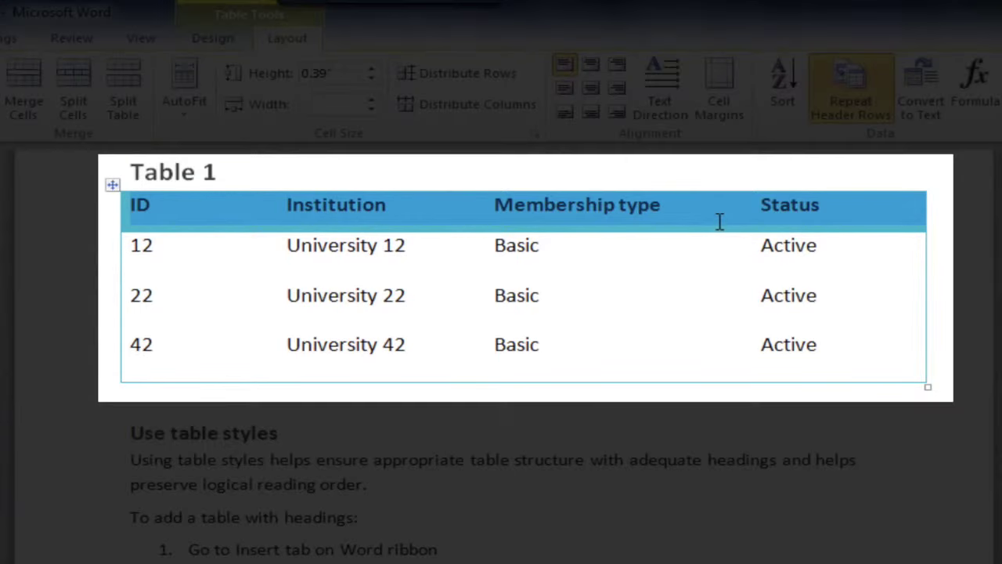
Step: Tab through Table 1 from the ID cell across header and data rows to check reading order
{"action": "left_click", "coordinate": [716, 221]}
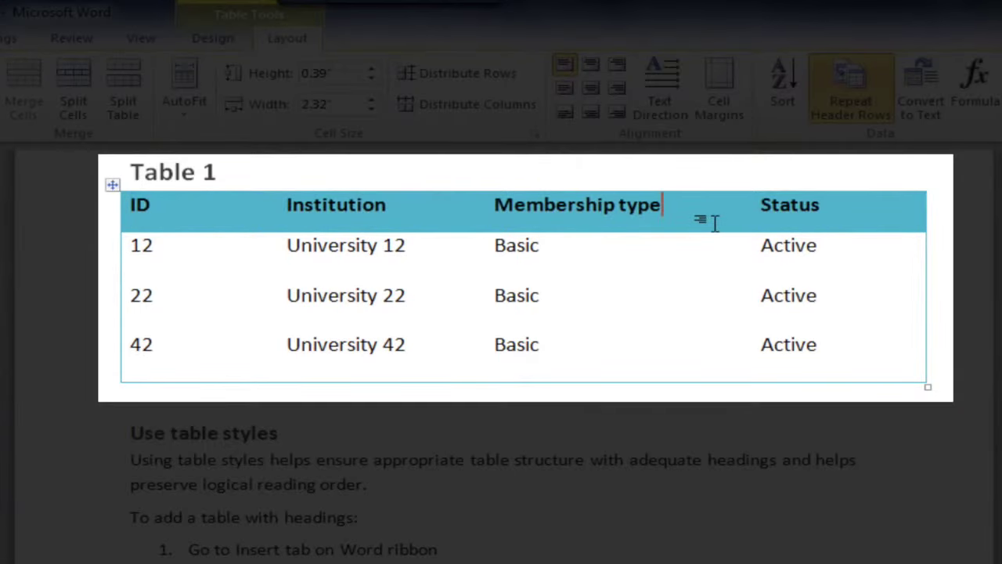
{"action": "key", "text": "Tab"}
{"action": "left_click", "coordinate": [216, 206]}
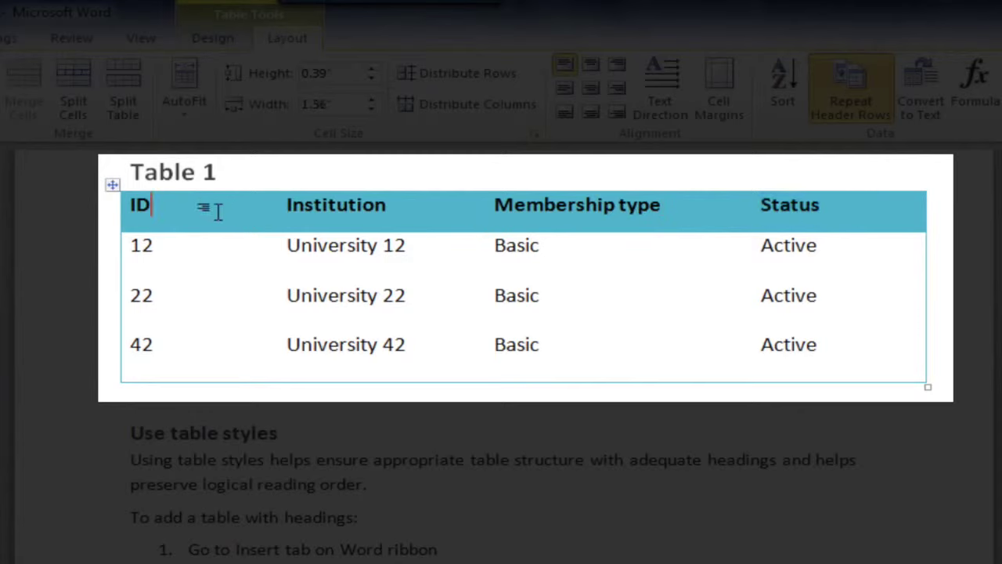
{"action": "key", "text": "Tab"}
{"action": "key", "text": "Tab"}
{"action": "key", "text": "Tab"}
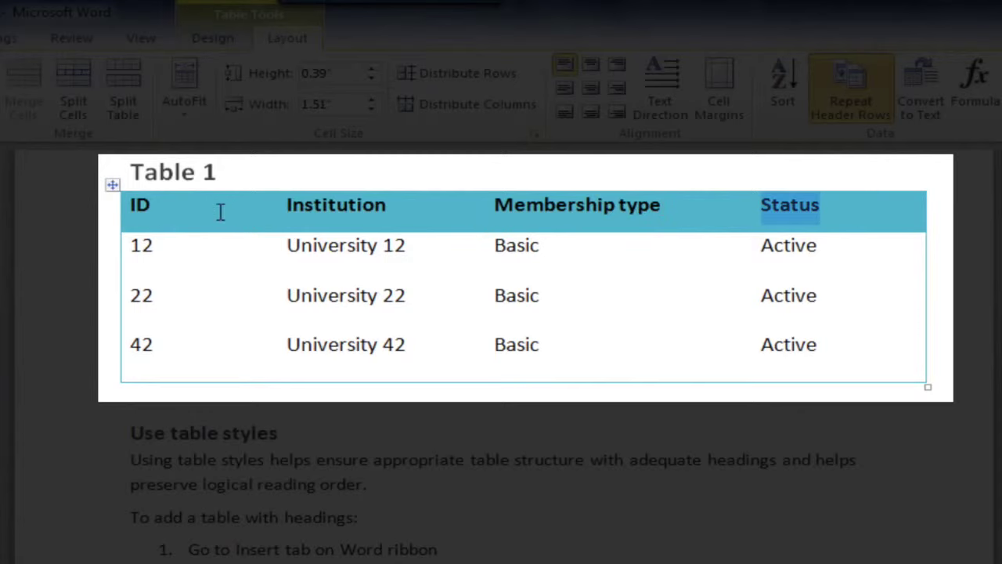
{"action": "key", "text": "Tab"}
{"action": "key", "text": "Tab"}
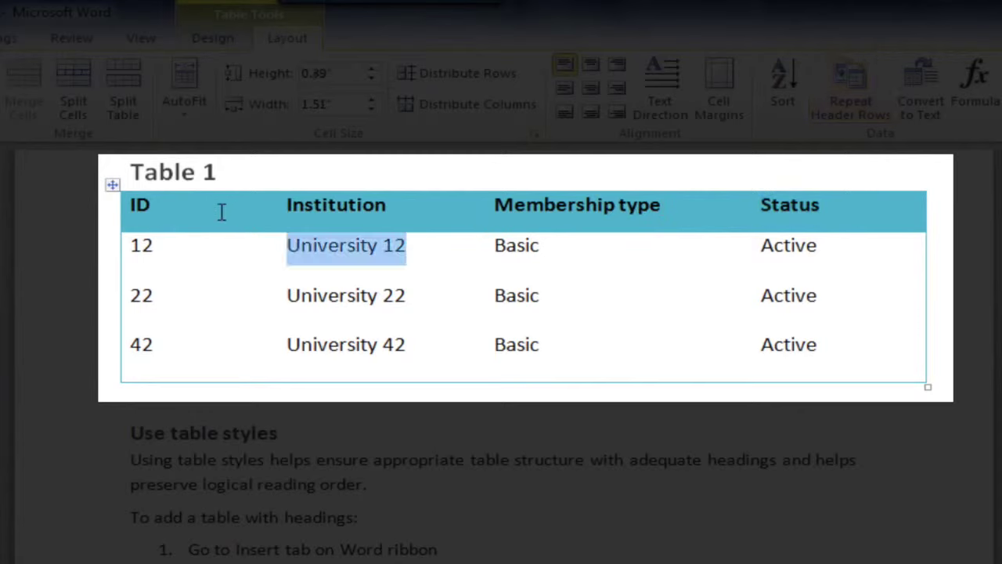
{"action": "key", "text": "Tab"}
{"action": "key", "text": "Tab"}
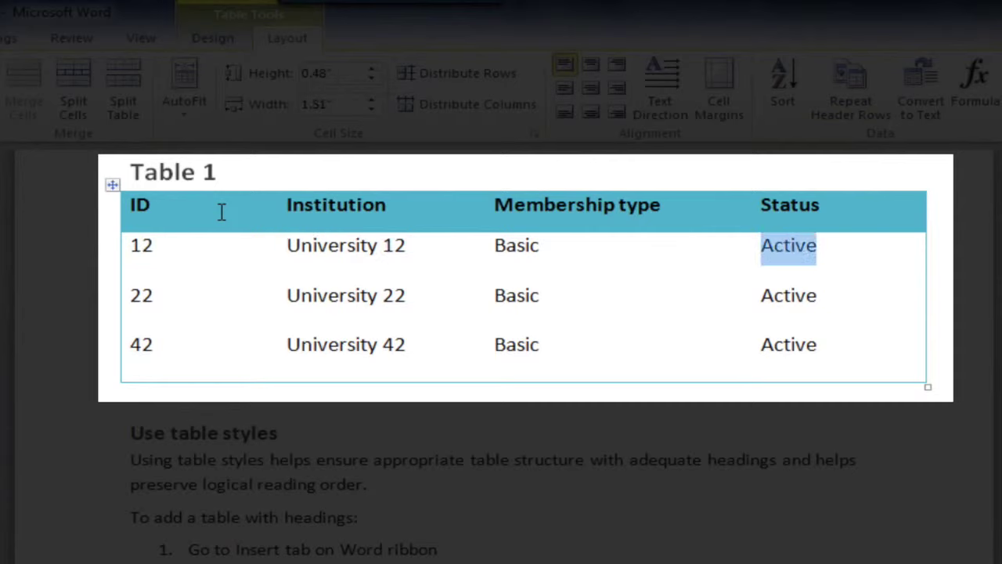
{"action": "key", "text": "Tab"}
{"action": "key", "text": "Tab"}
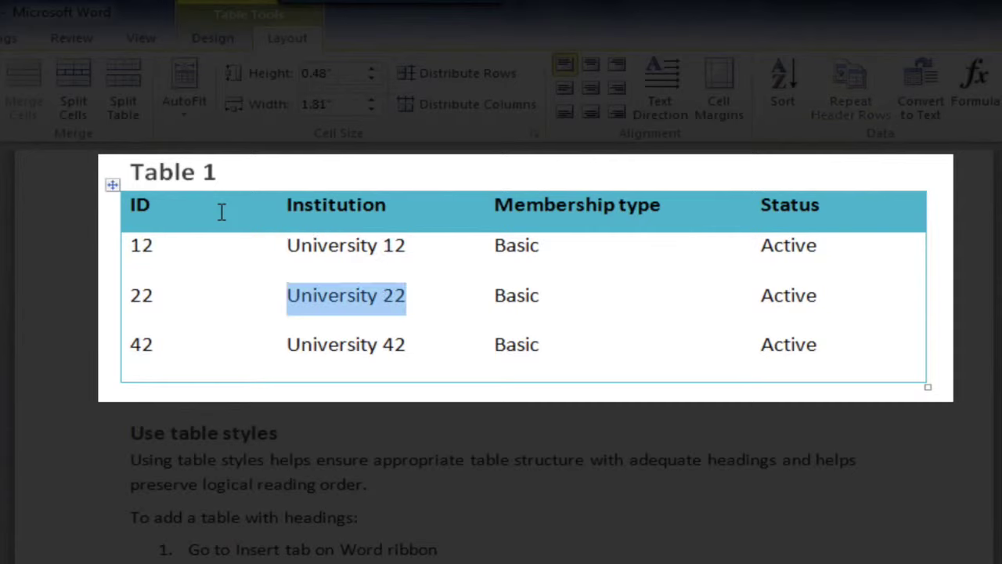
{"action": "key", "text": "Tab"}
{"action": "key", "text": "Tab"}
{"action": "key", "text": "Tab"}
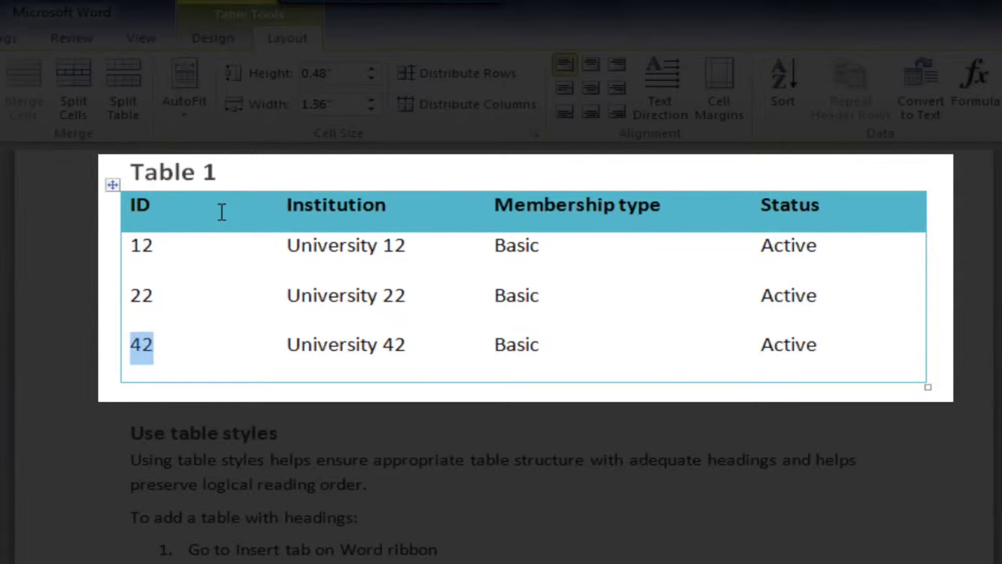
{"action": "key", "text": "Tab"}
{"action": "key", "text": "Tab"}
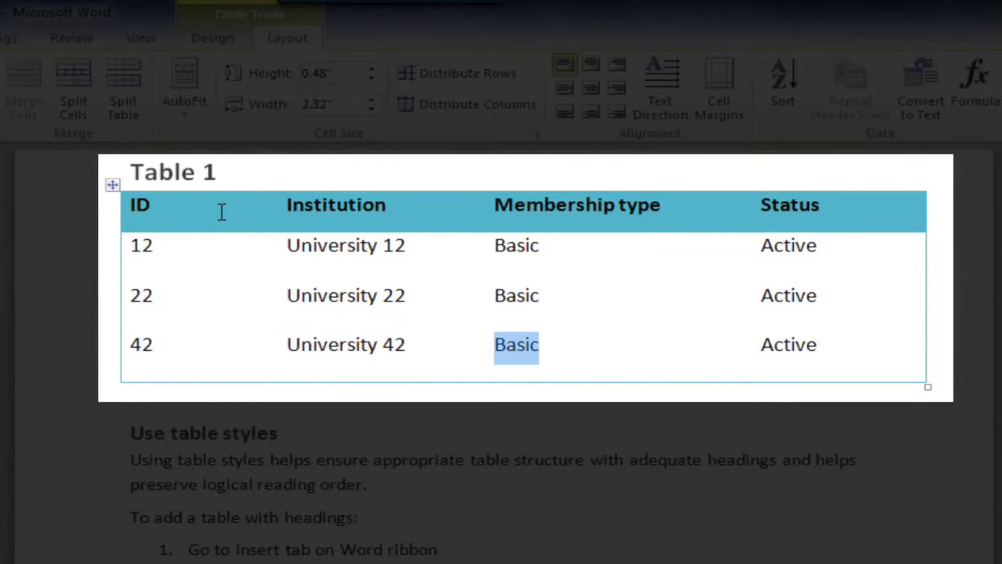
{"action": "key", "text": "Tab"}
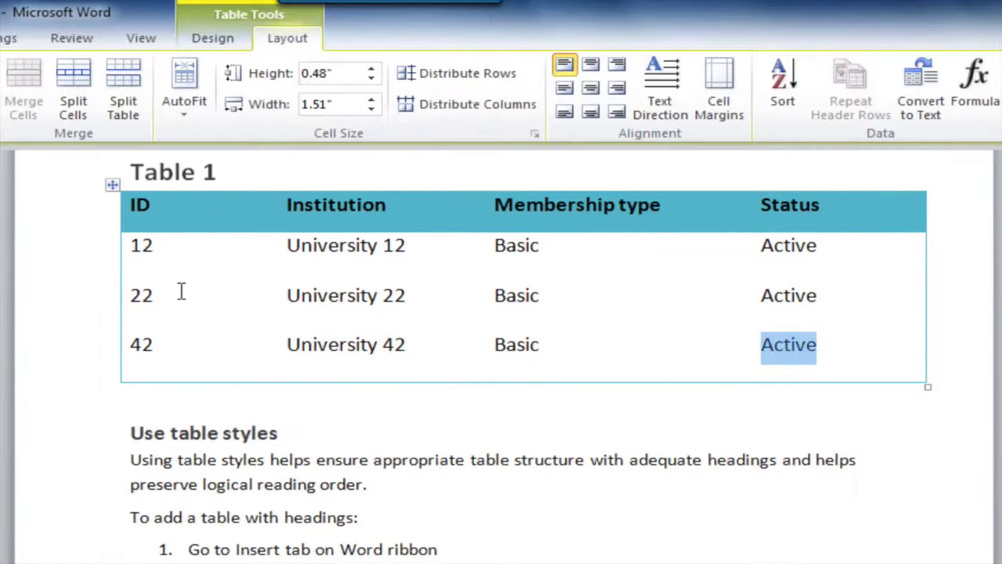
{"action": "left_click", "coordinate": [102, 282]}
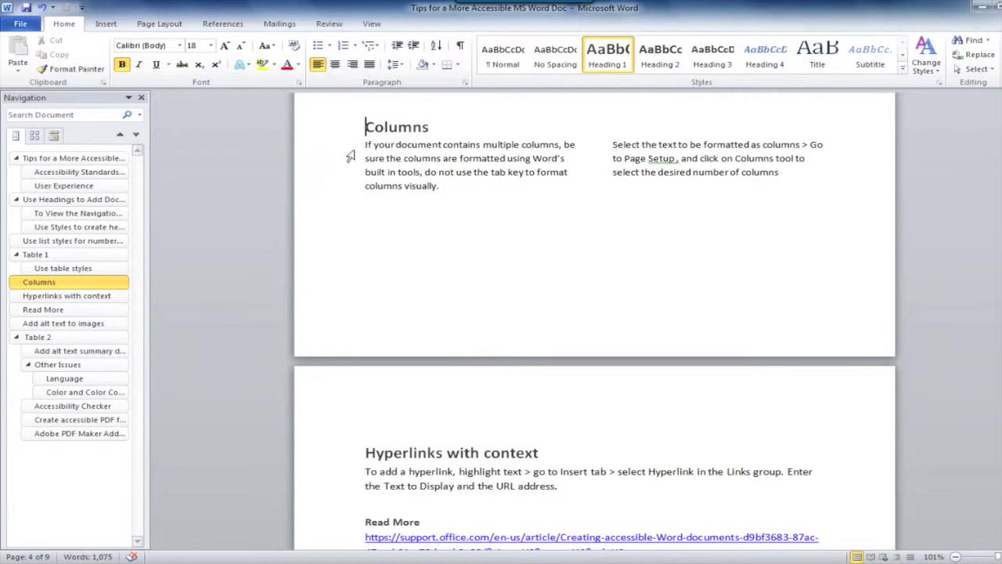
{"action": "left_click_drag", "start_coordinate": [365, 144], "coordinate": [735, 210]}
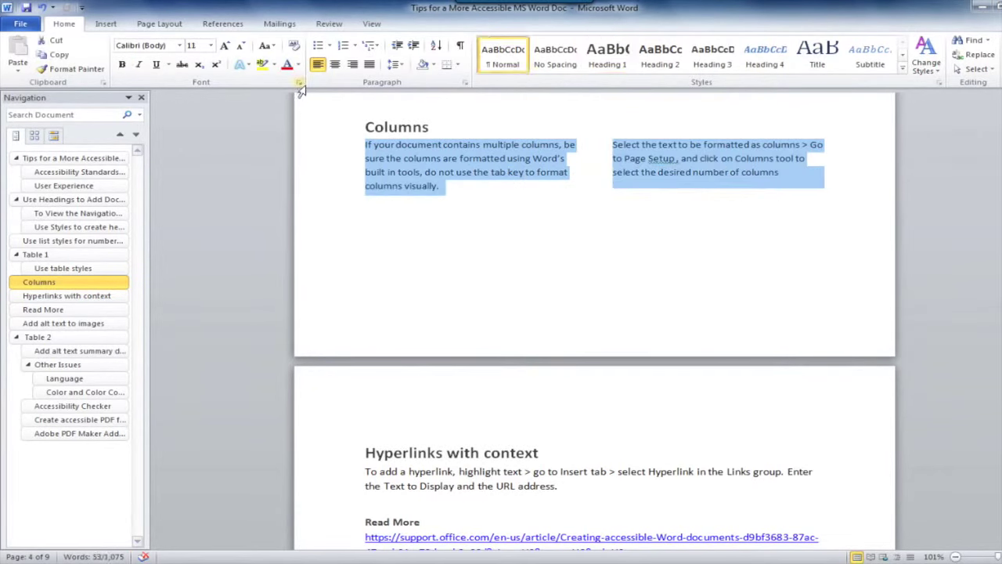
{"action": "left_click", "coordinate": [159, 24]}
{"action": "left_click", "coordinate": [218, 55]}
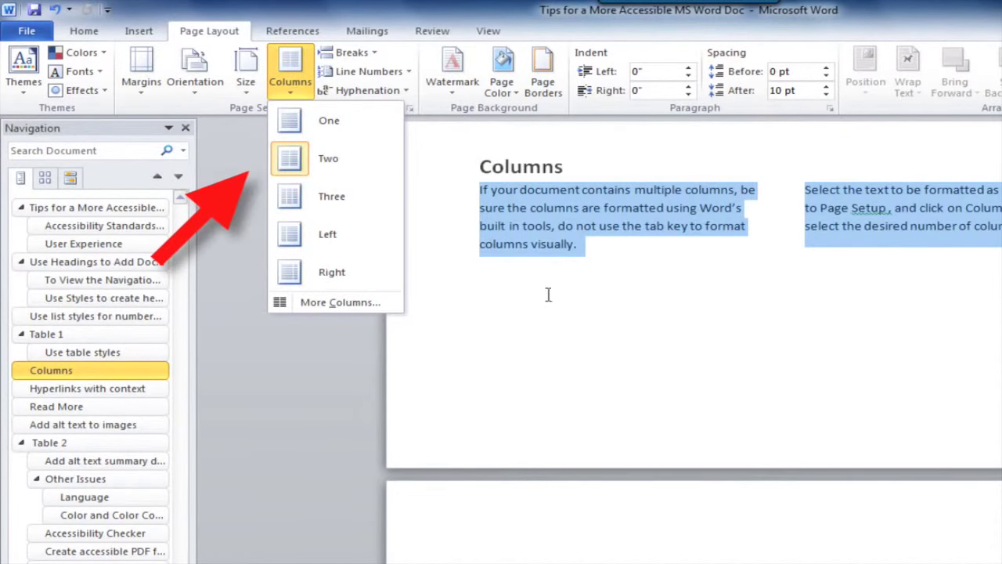
{"action": "left_click", "coordinate": [576, 308]}
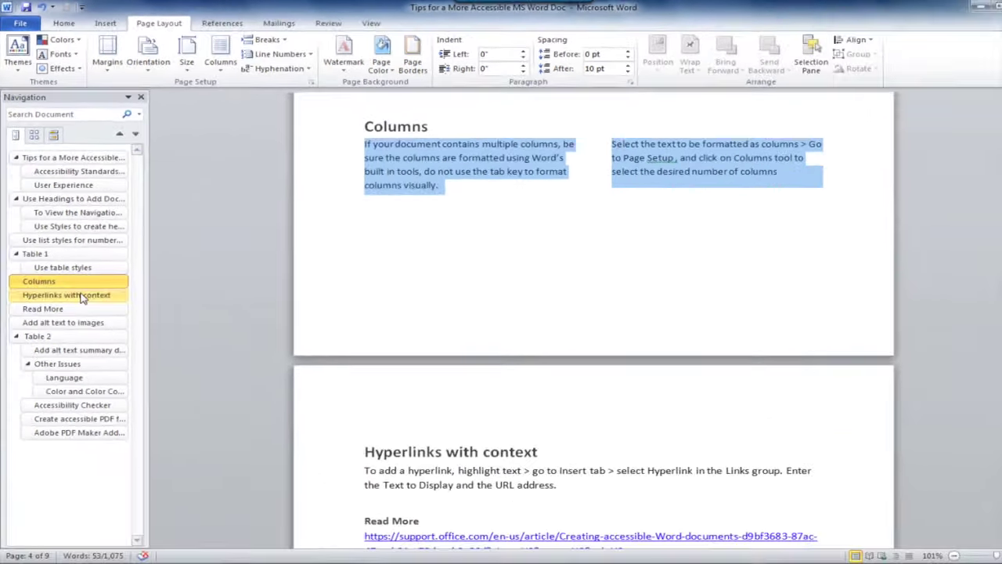
{"action": "left_click", "coordinate": [78, 295]}
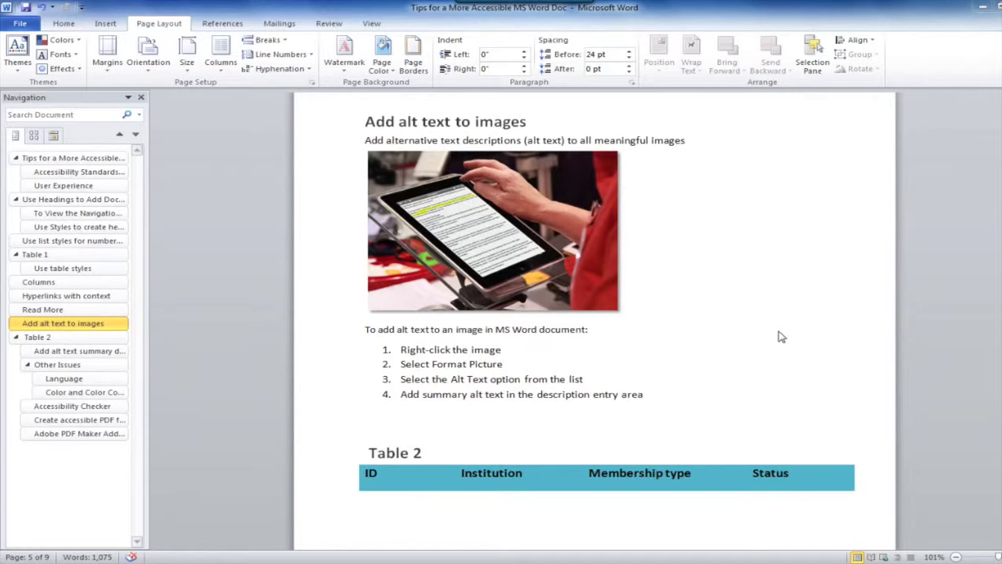
{"action": "right_click", "coordinate": [518, 235]}
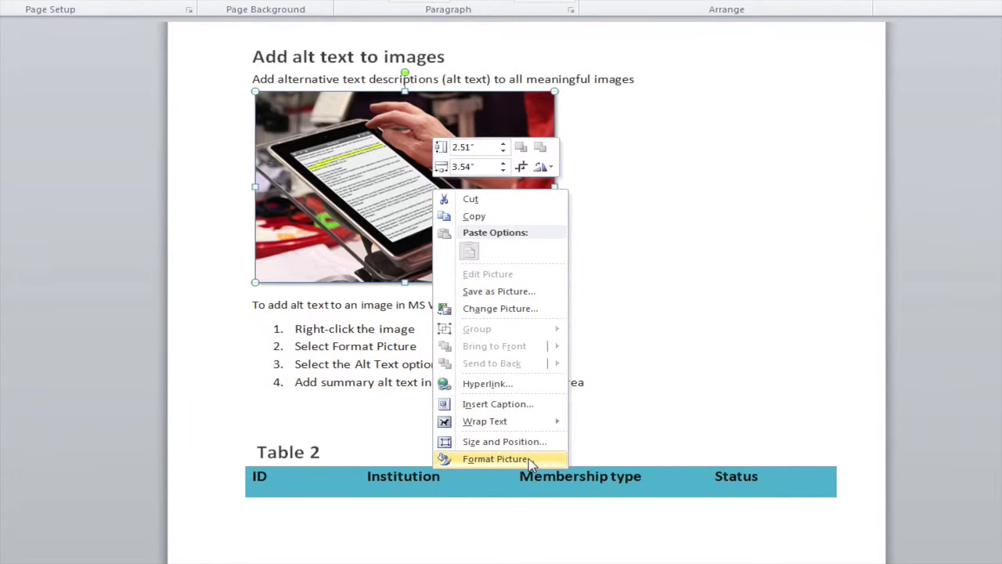
Step: Add the alt text 'A person taps iPad screen with finger, highlighted text is displayed.' in Format Picture
{"action": "left_click", "coordinate": [531, 462]}
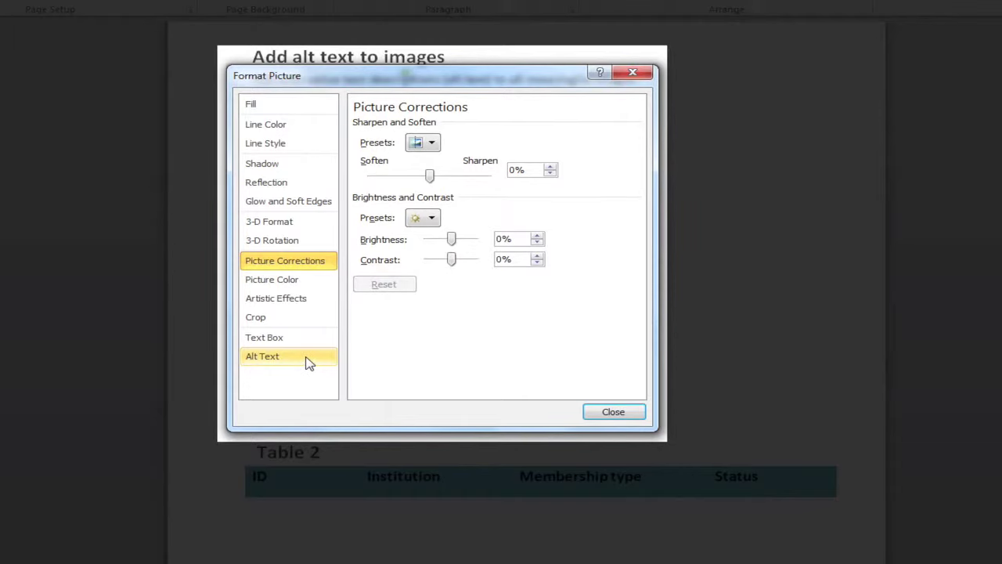
{"action": "left_click", "coordinate": [307, 362]}
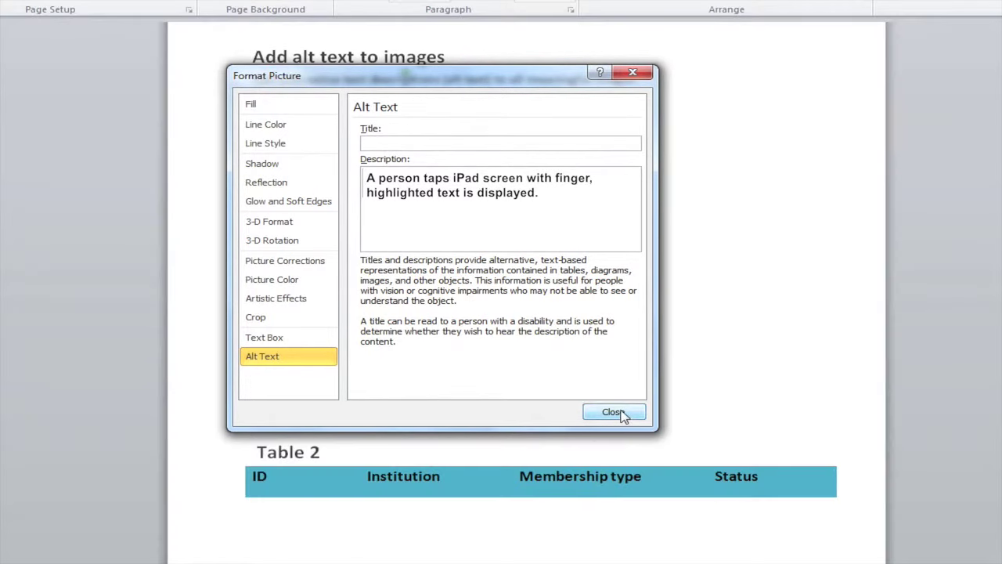
{"action": "left_click", "coordinate": [622, 415]}
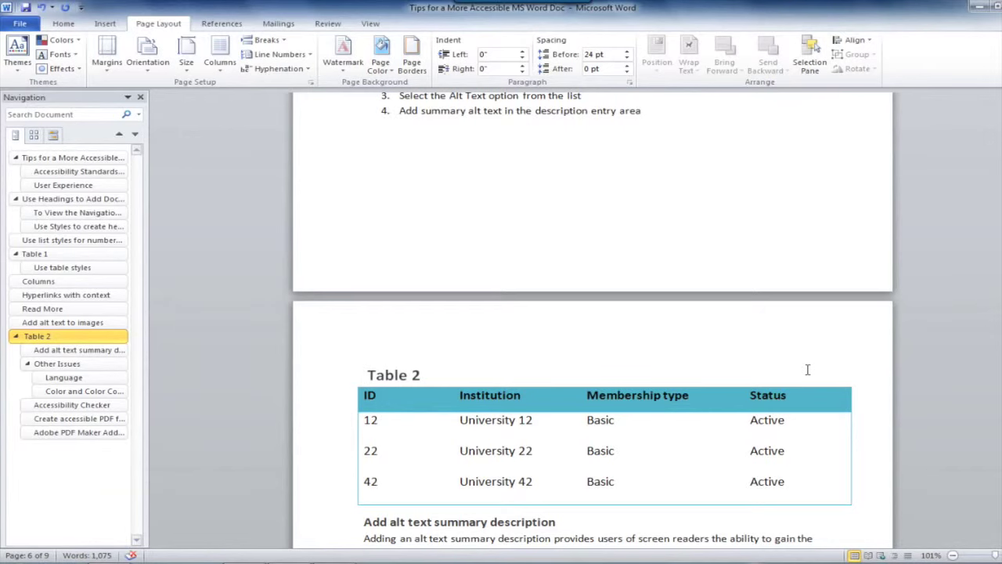
Step: Select Table 2 and open the Alt Text tab of its Table Properties
{"action": "scroll", "coordinate": [806, 368], "scroll_direction": "down", "scroll_amount": 2}
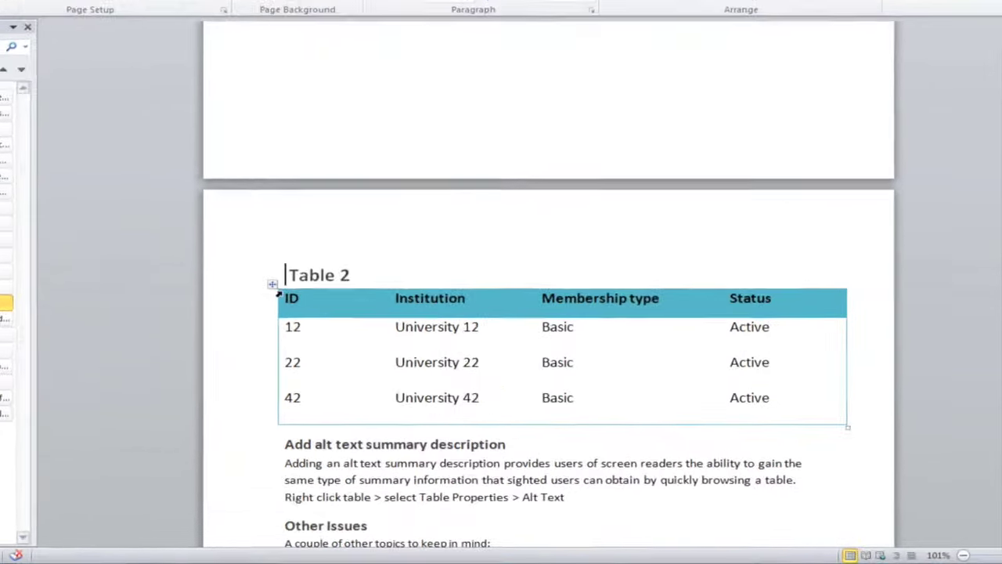
{"action": "left_click", "coordinate": [271, 283]}
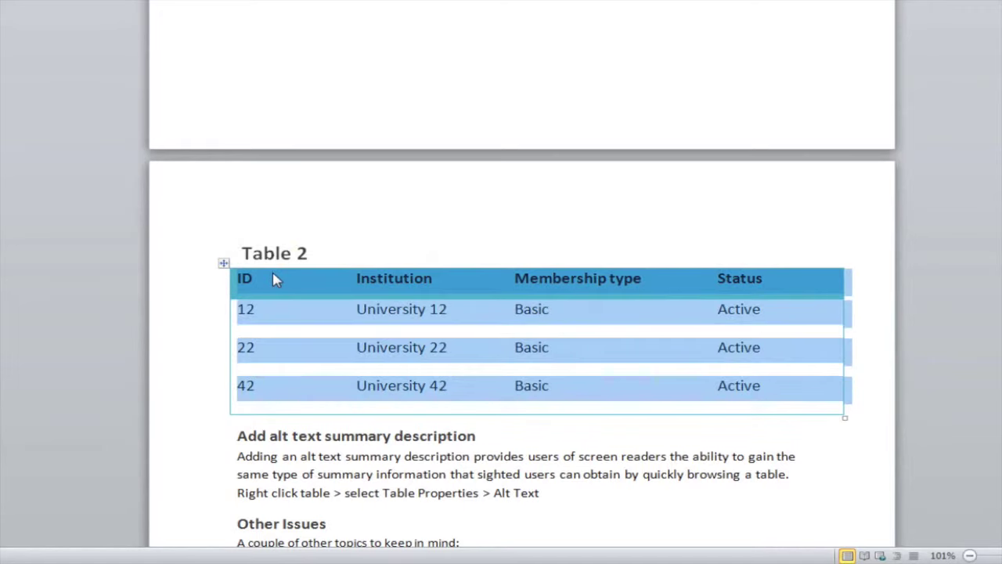
{"action": "right_click", "coordinate": [319, 297]}
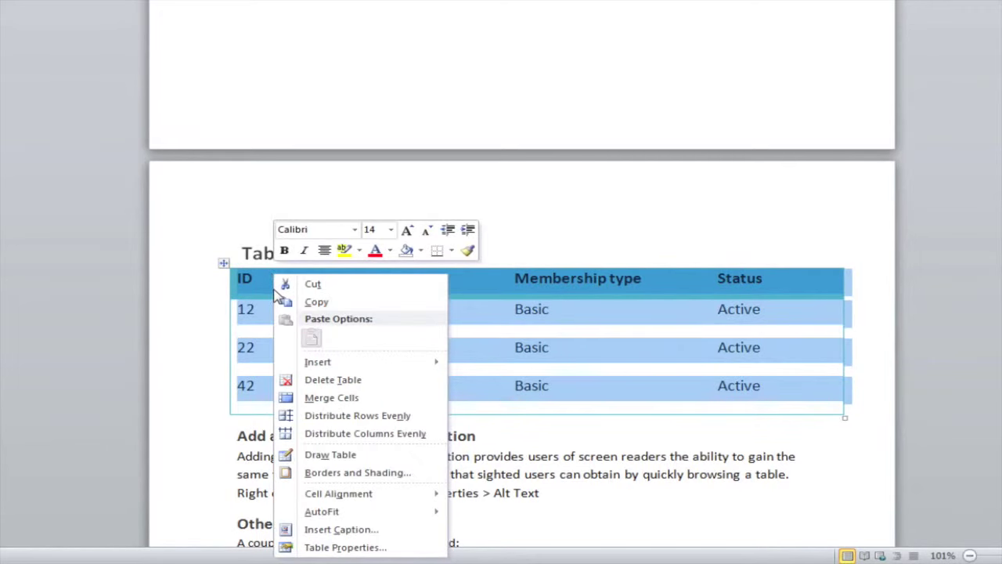
{"action": "left_click", "coordinate": [344, 547]}
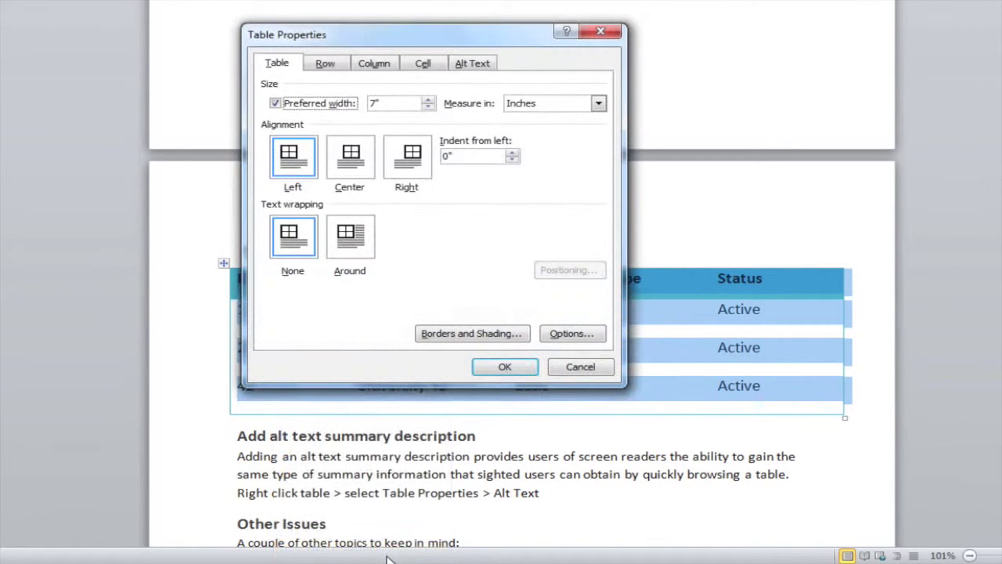
{"action": "left_click", "coordinate": [484, 69]}
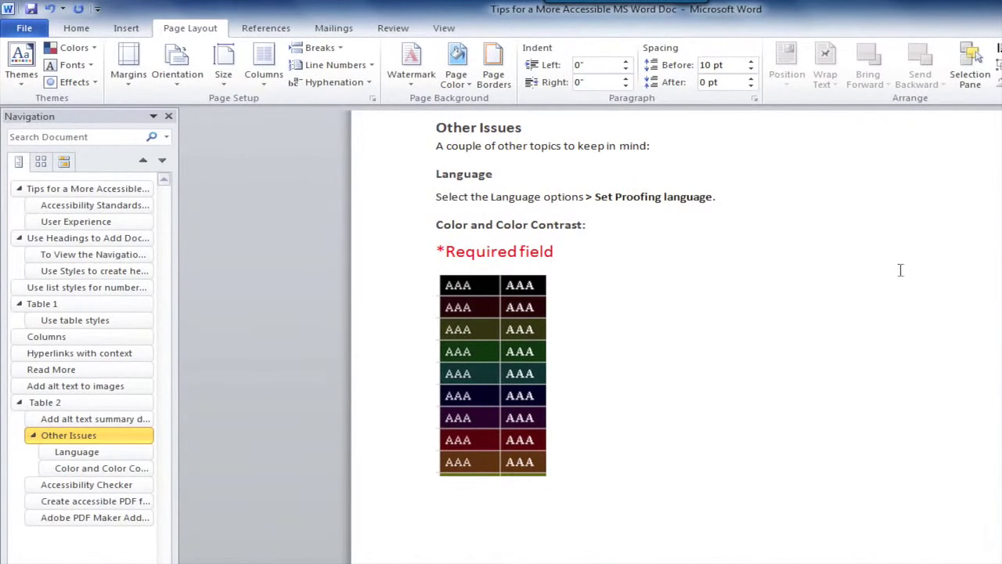
{"action": "left_click", "coordinate": [393, 28]}
Step: Confirm English (U.S.) in the Set Proofing Language dialog from the Review Language menu
{"action": "left_click", "coordinate": [273, 88]}
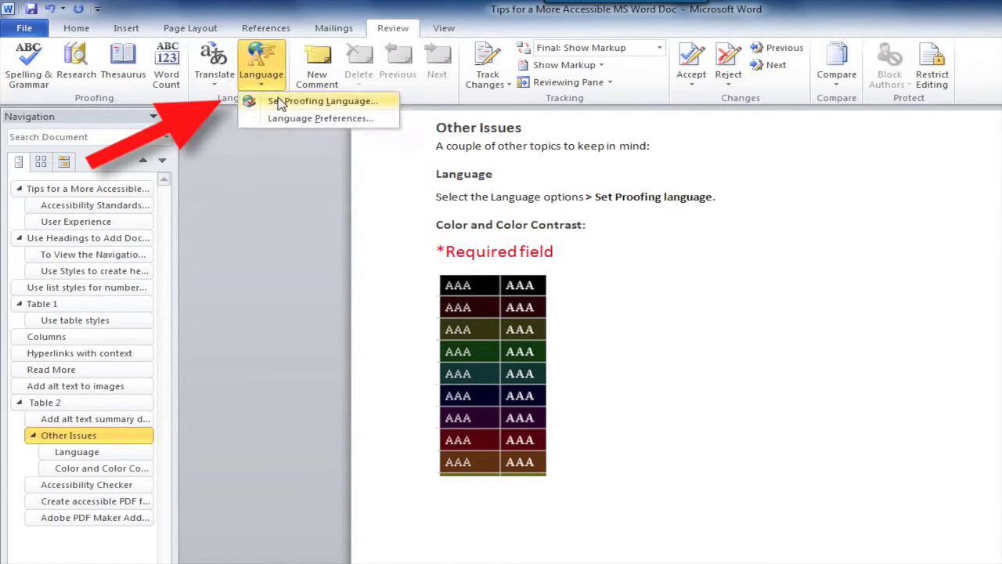
{"action": "left_click", "coordinate": [282, 105]}
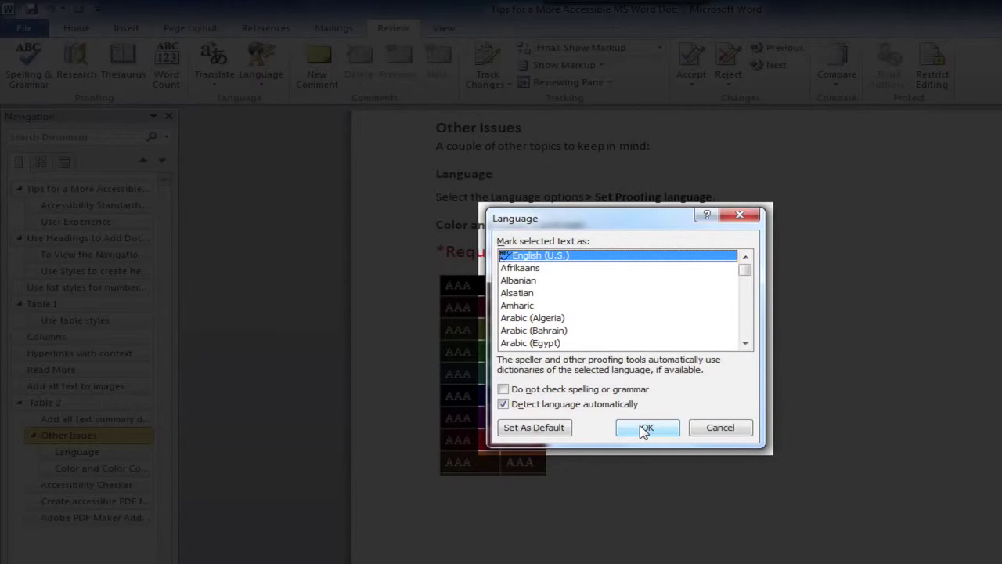
{"action": "left_click", "coordinate": [644, 428]}
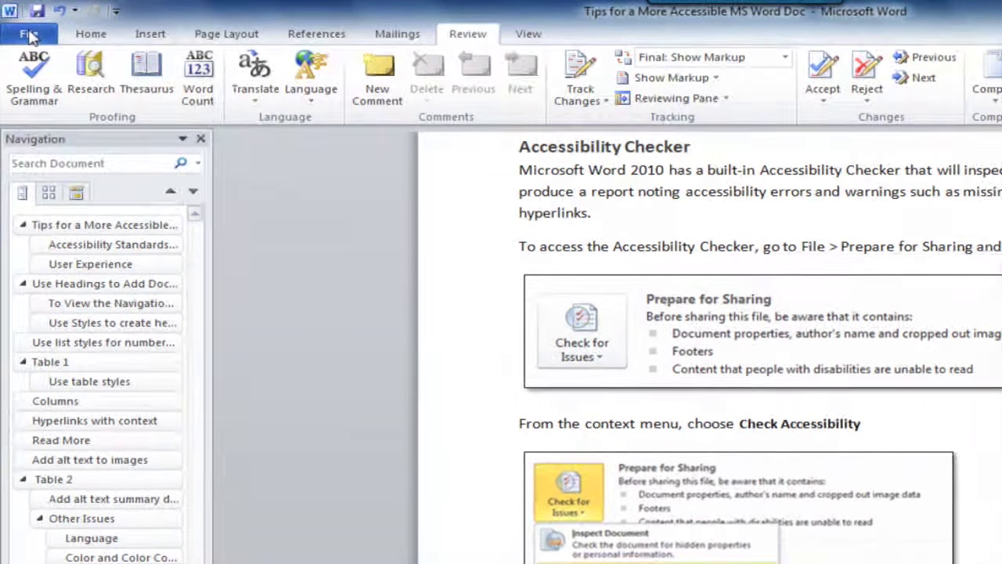
Step: Run Check Accessibility from File > Info > Check for Issues
{"action": "left_click", "coordinate": [33, 37]}
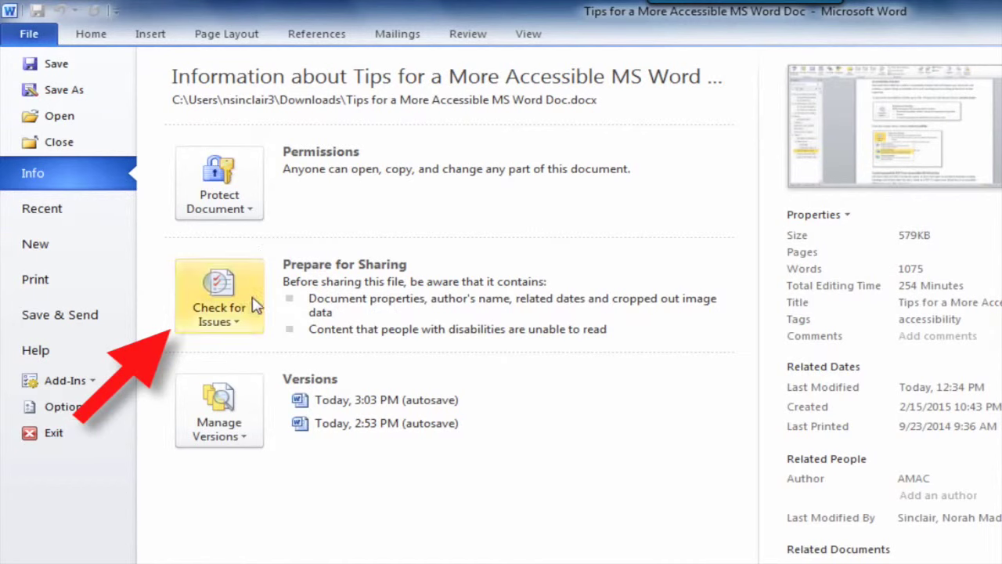
{"action": "left_click", "coordinate": [257, 305]}
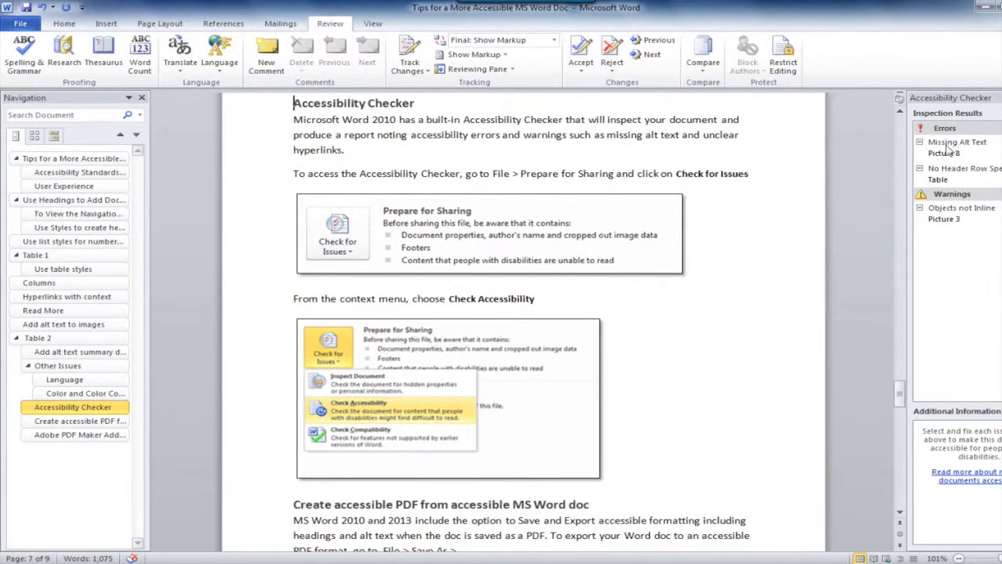
Step: Jump to Picture 8, the AAA contrast sample listed under Missing Alt Text
{"action": "left_click", "coordinate": [923, 176]}
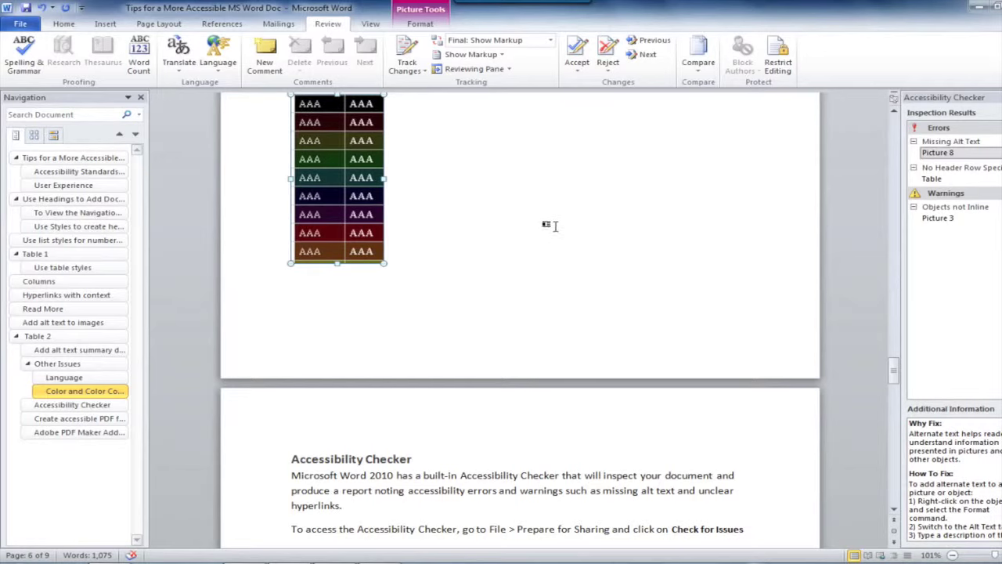
Step: Jump to the 'Create accessible PDF from accessible MS Word doc' heading in the Navigation pane
{"action": "left_click", "coordinate": [89, 424]}
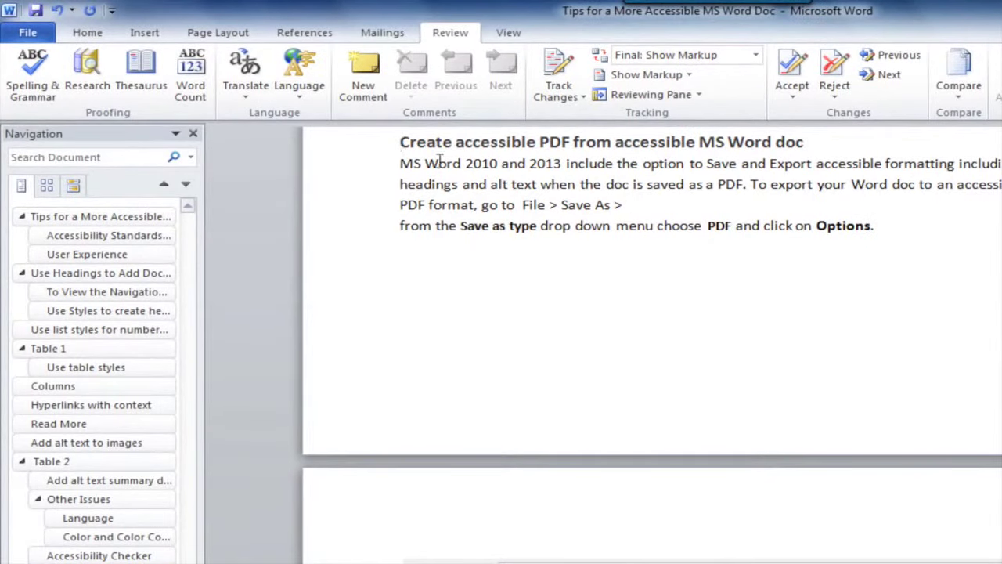
Step: Open Save As and set the save type to PDF
{"action": "left_click", "coordinate": [27, 34]}
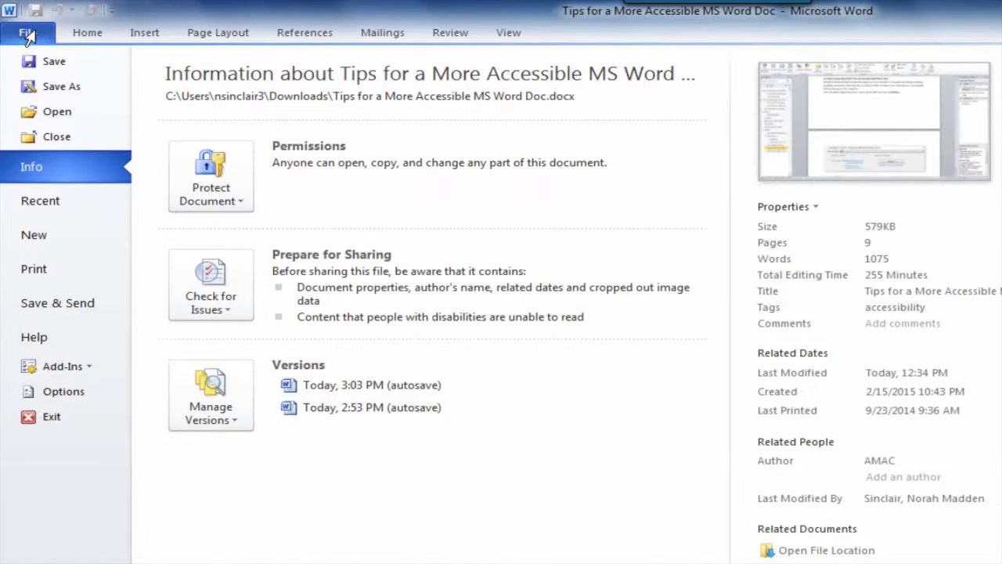
{"action": "left_click", "coordinate": [29, 87]}
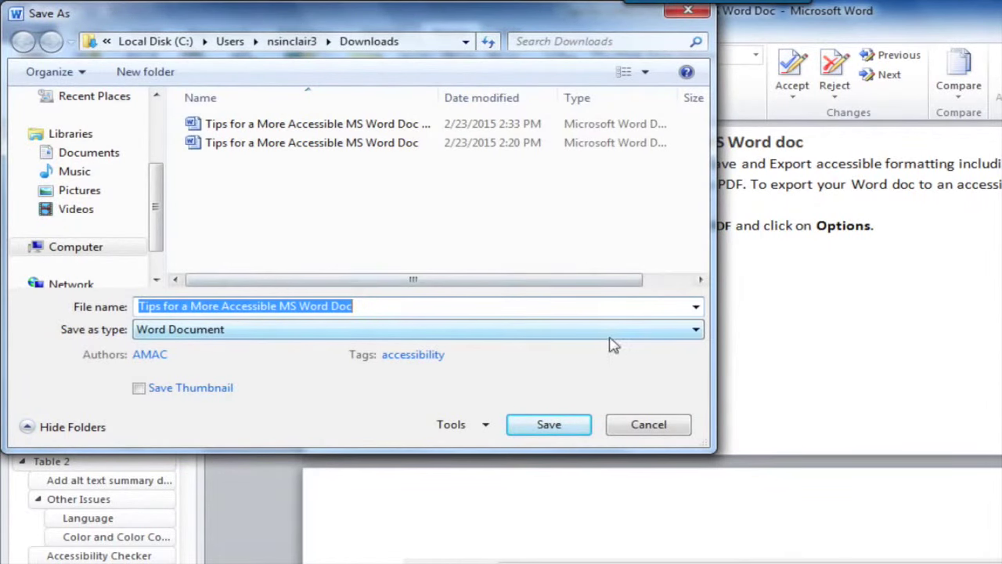
{"action": "left_click", "coordinate": [663, 332]}
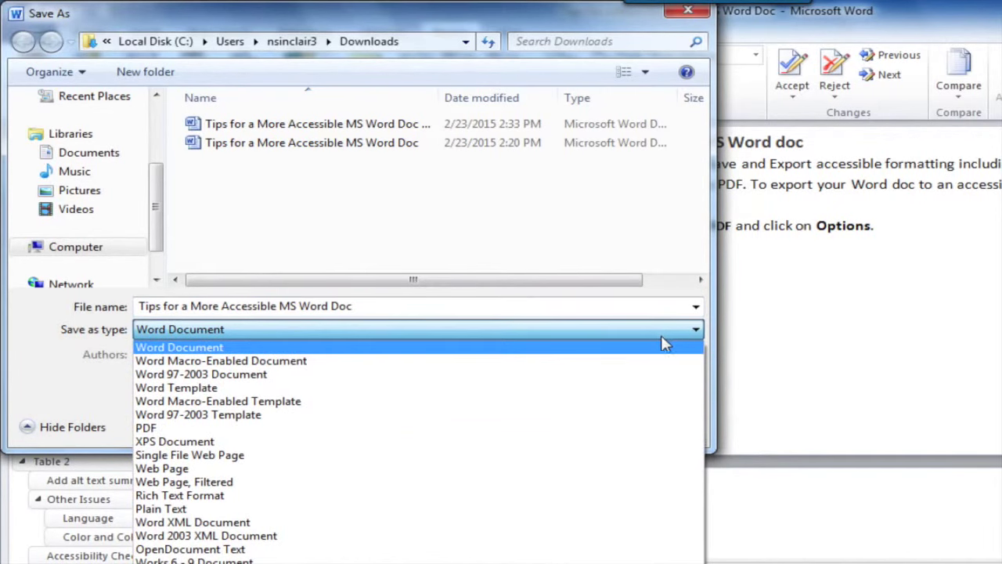
{"action": "left_click", "coordinate": [631, 428]}
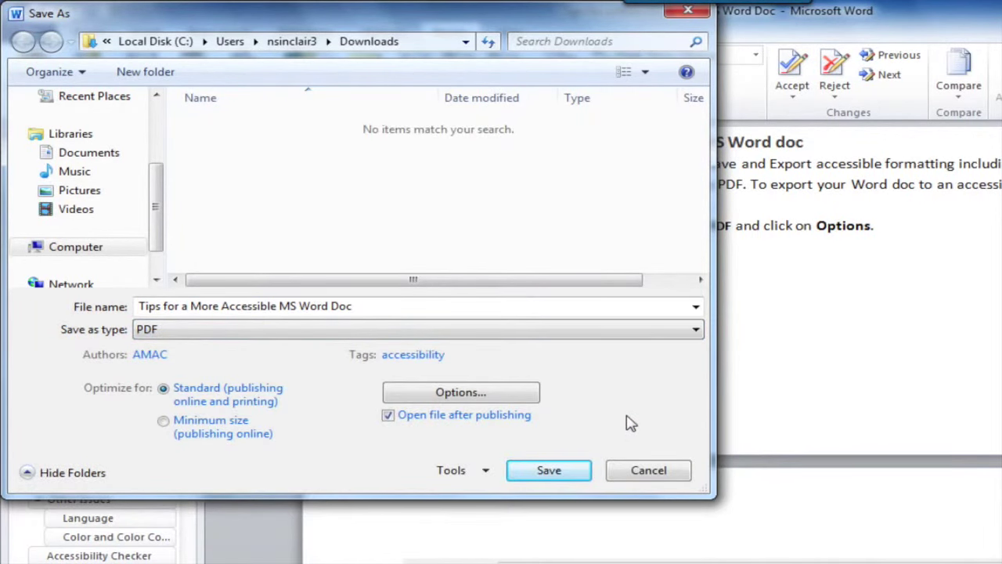
Step: In the PDF options, enable Create bookmarks using Headings while keeping Document structure tags checked
{"action": "left_click", "coordinate": [515, 395]}
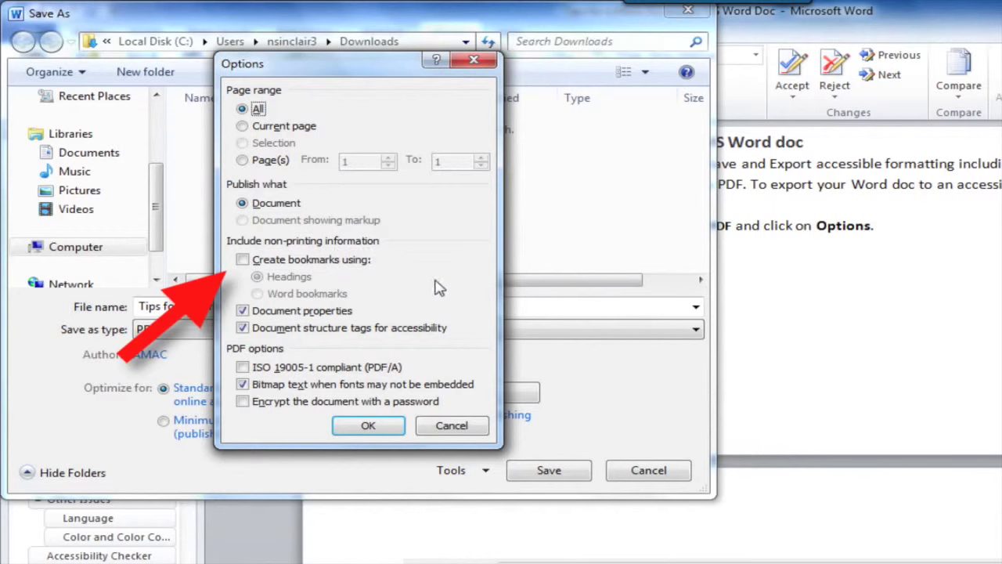
{"action": "left_click", "coordinate": [242, 260]}
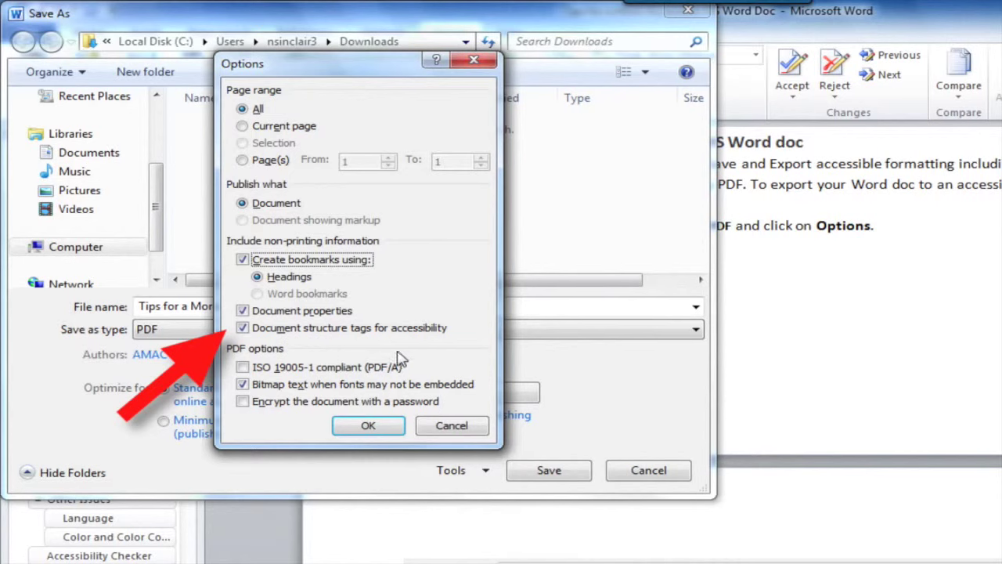
{"action": "left_click", "coordinate": [368, 426]}
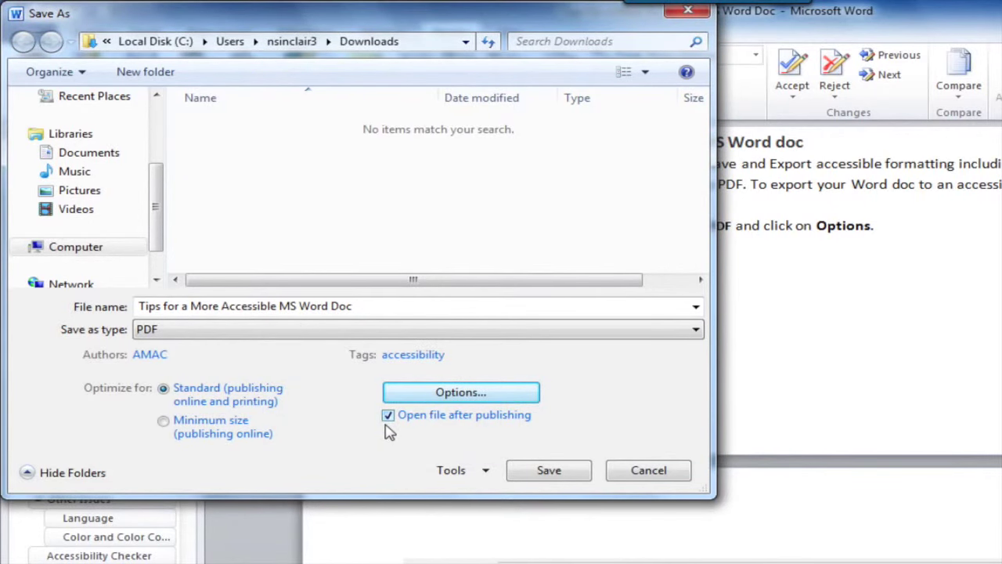
Step: Export the 9-page PDF, accept the Adobe Reader license, and show its heading bookmarks
{"action": "left_click", "coordinate": [548, 470]}
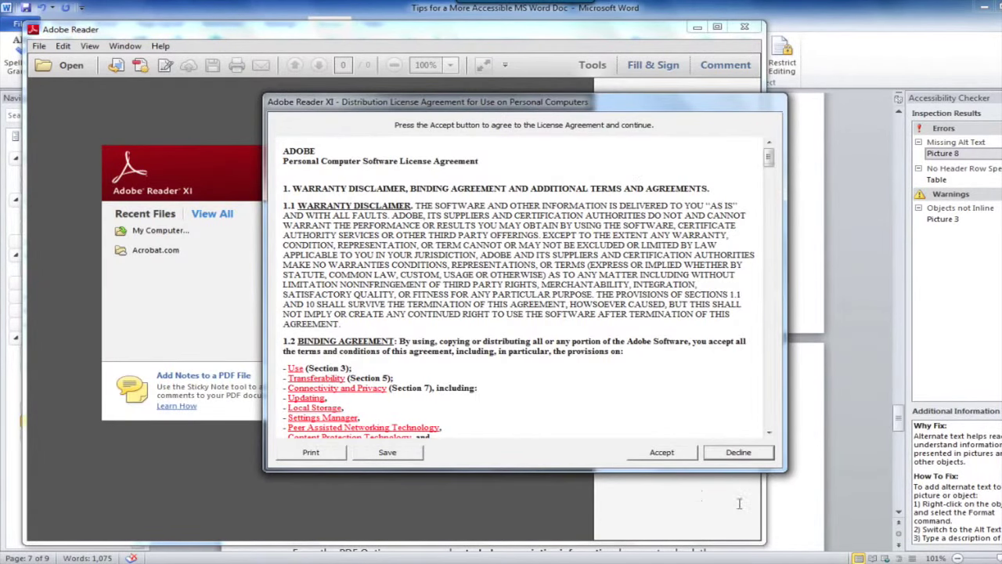
{"action": "left_click", "coordinate": [664, 453]}
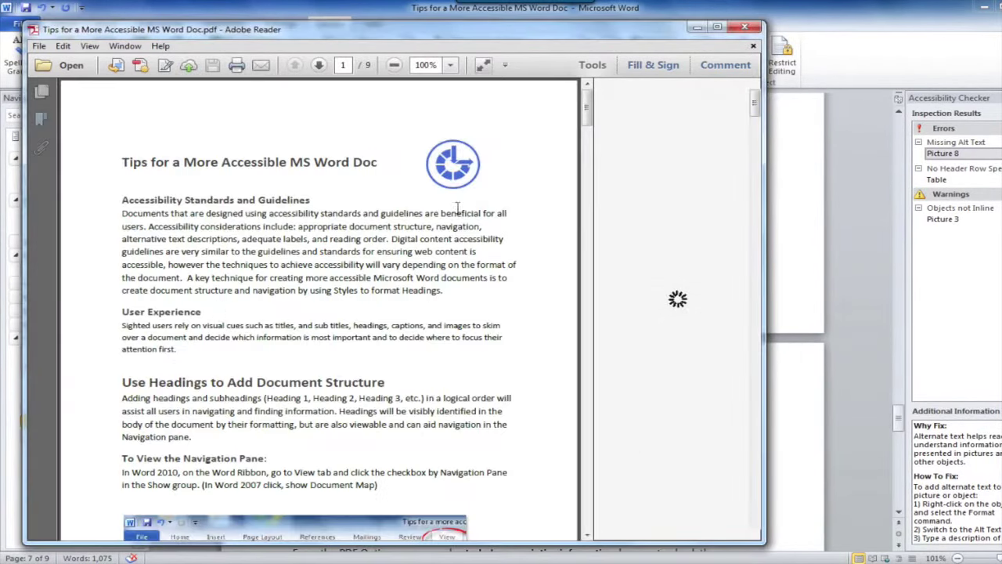
{"action": "left_click", "coordinate": [43, 118]}
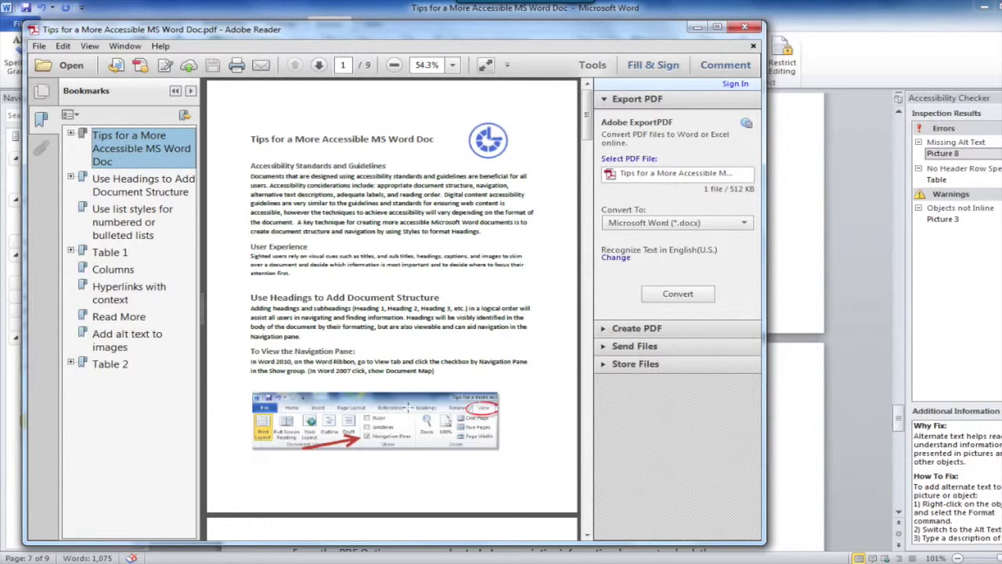
{"action": "mouse_move", "coordinate": [408, 406]}
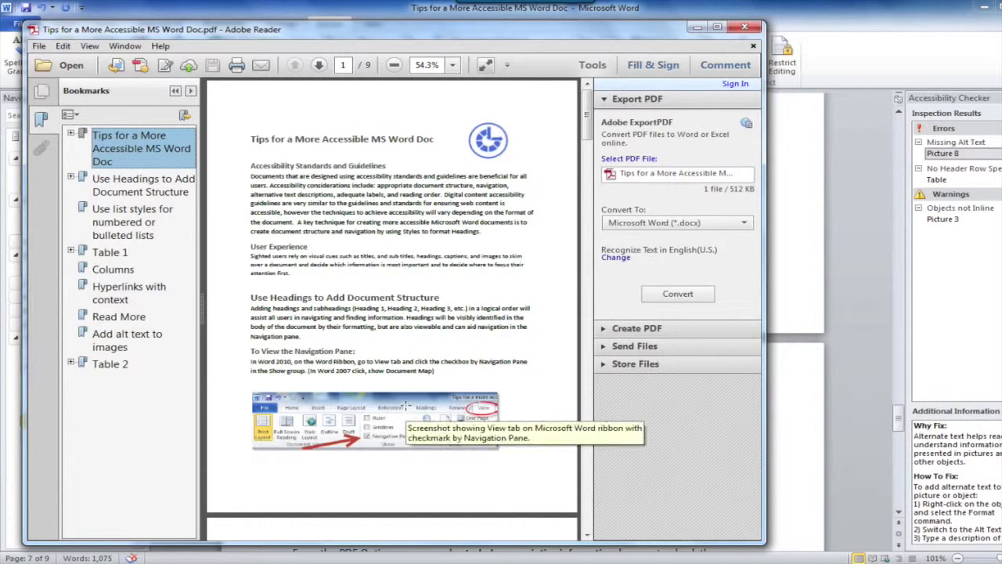